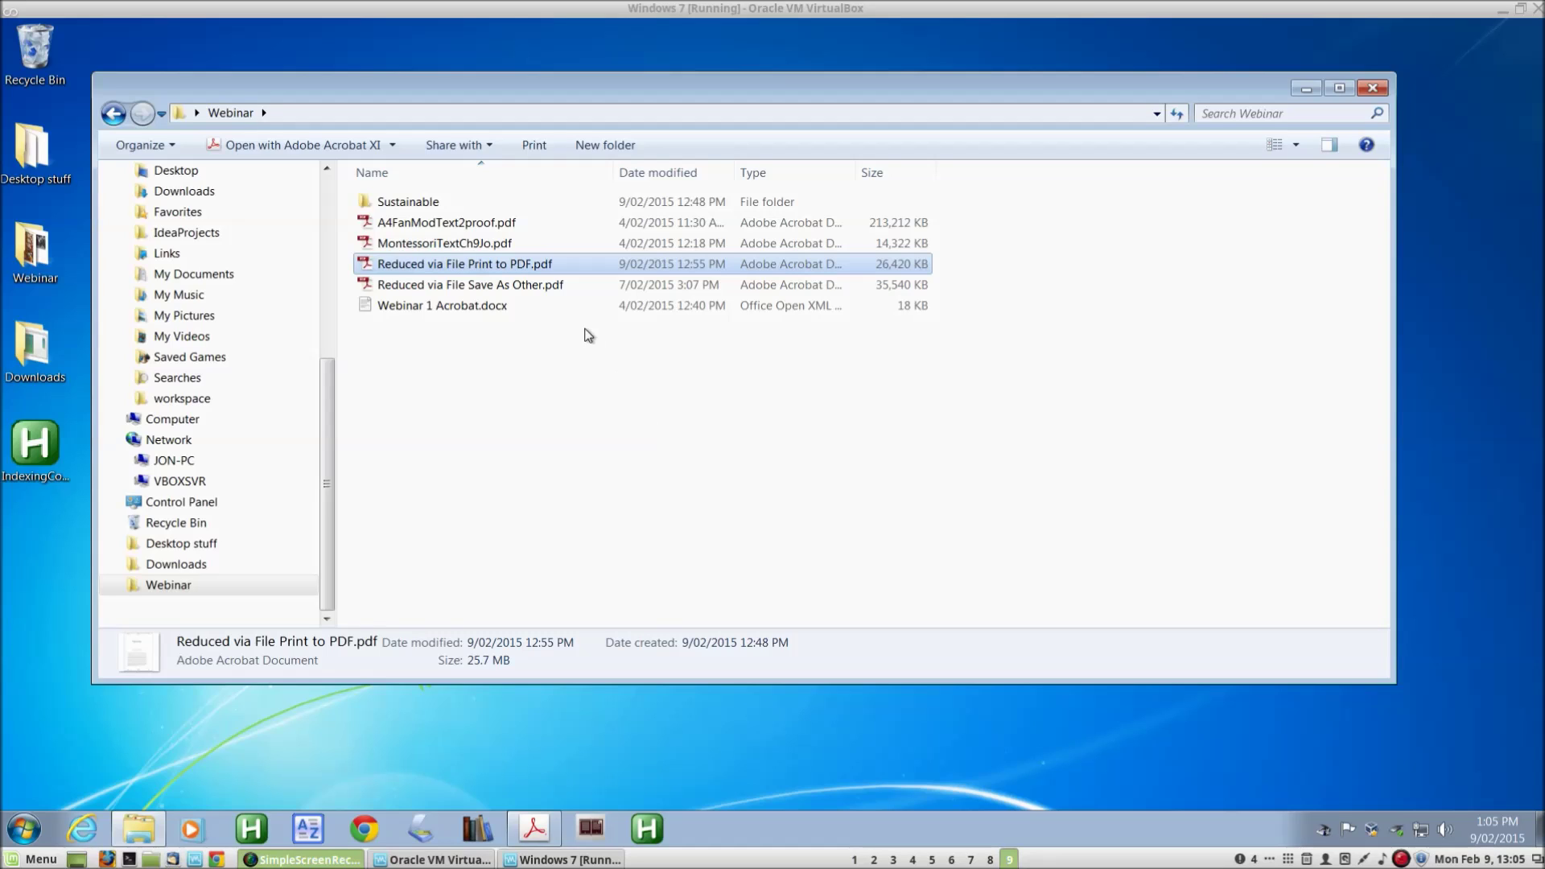
# - Open MontessoriTextCh9Jo.pdf and print it to Adobe PDF with Poster page handling
pyautogui.doubleClick(478, 243)
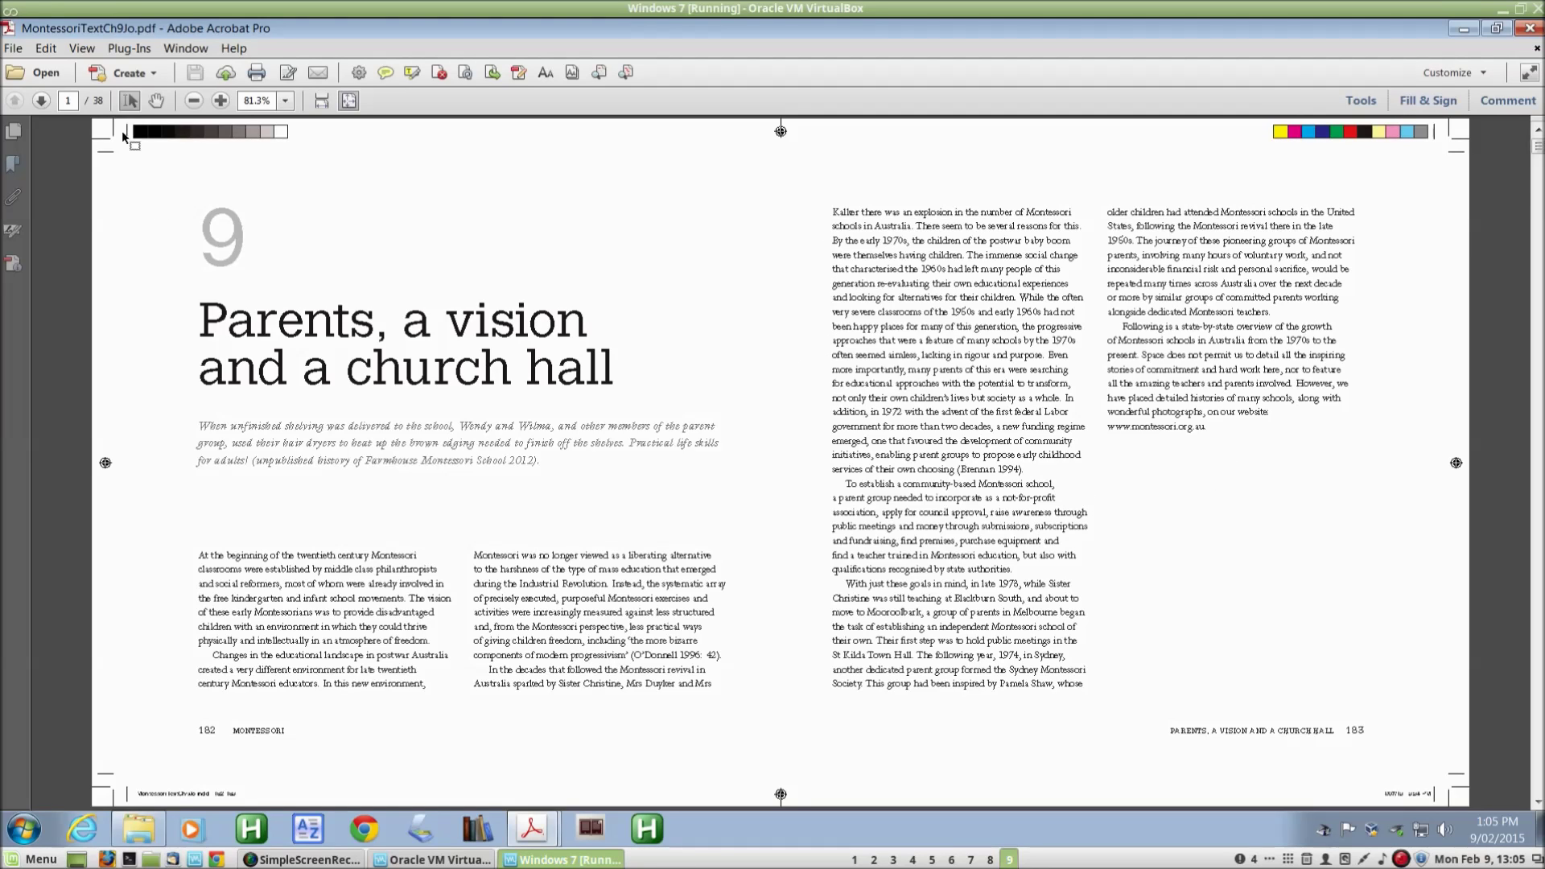
pyautogui.click(11, 49)
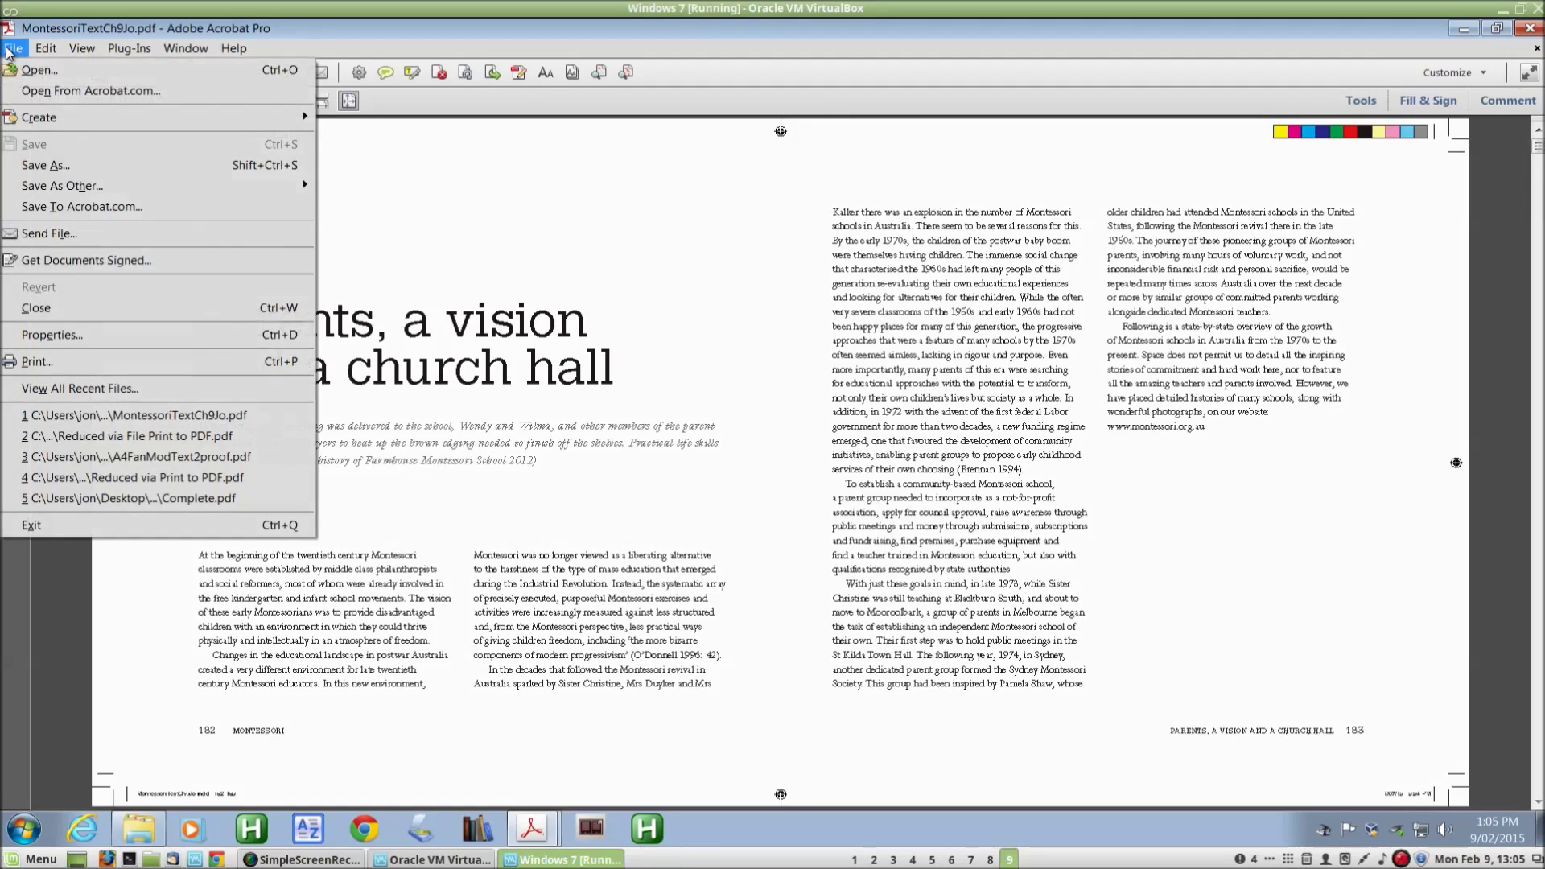
pyautogui.click(123, 369)
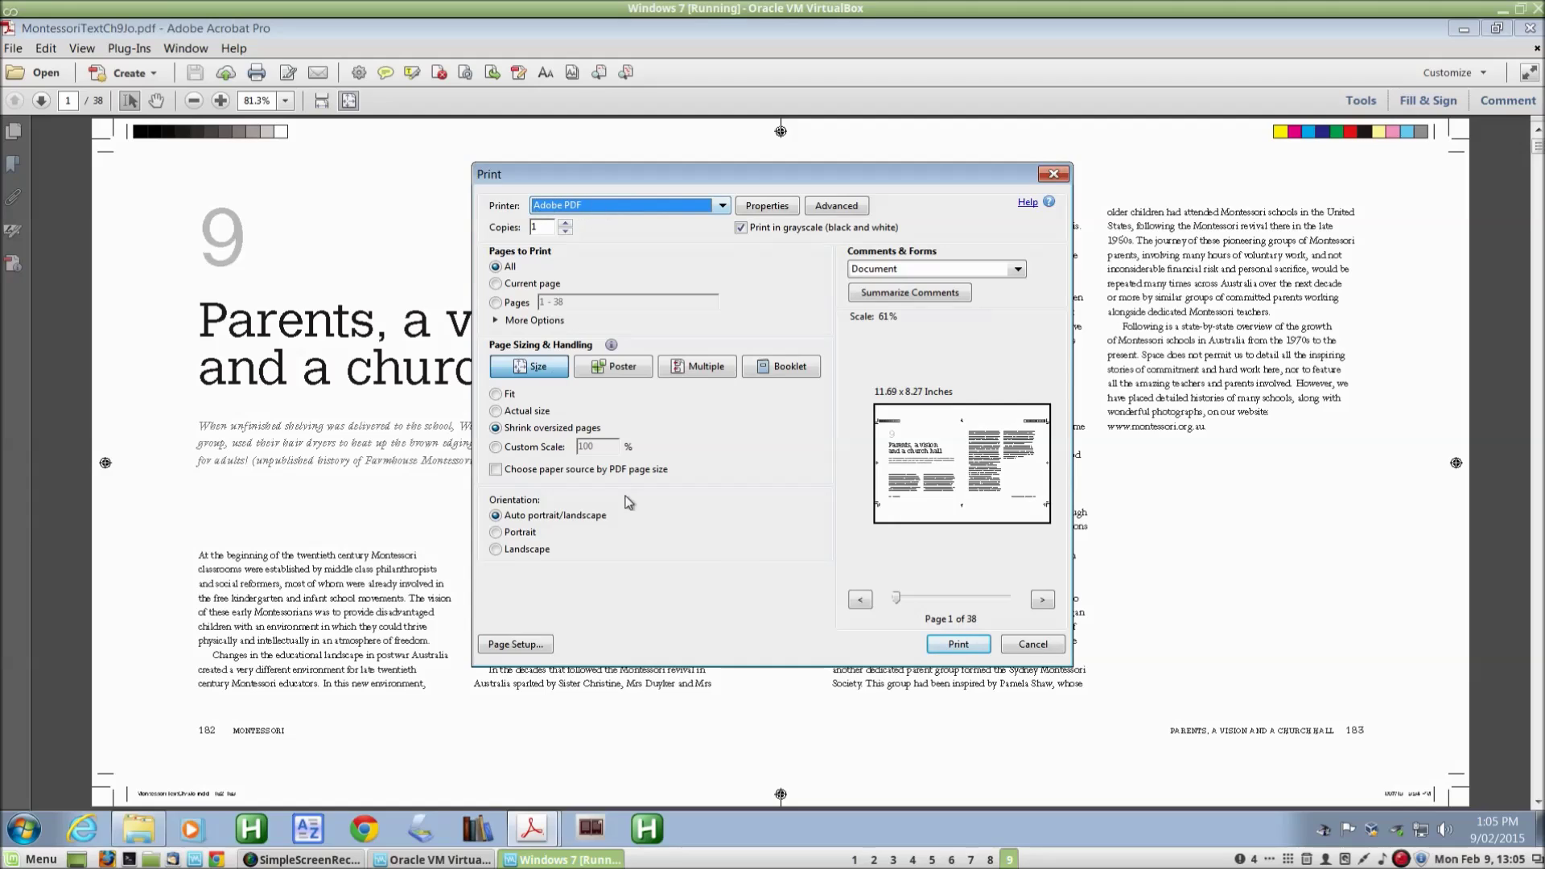
pyautogui.click(622, 367)
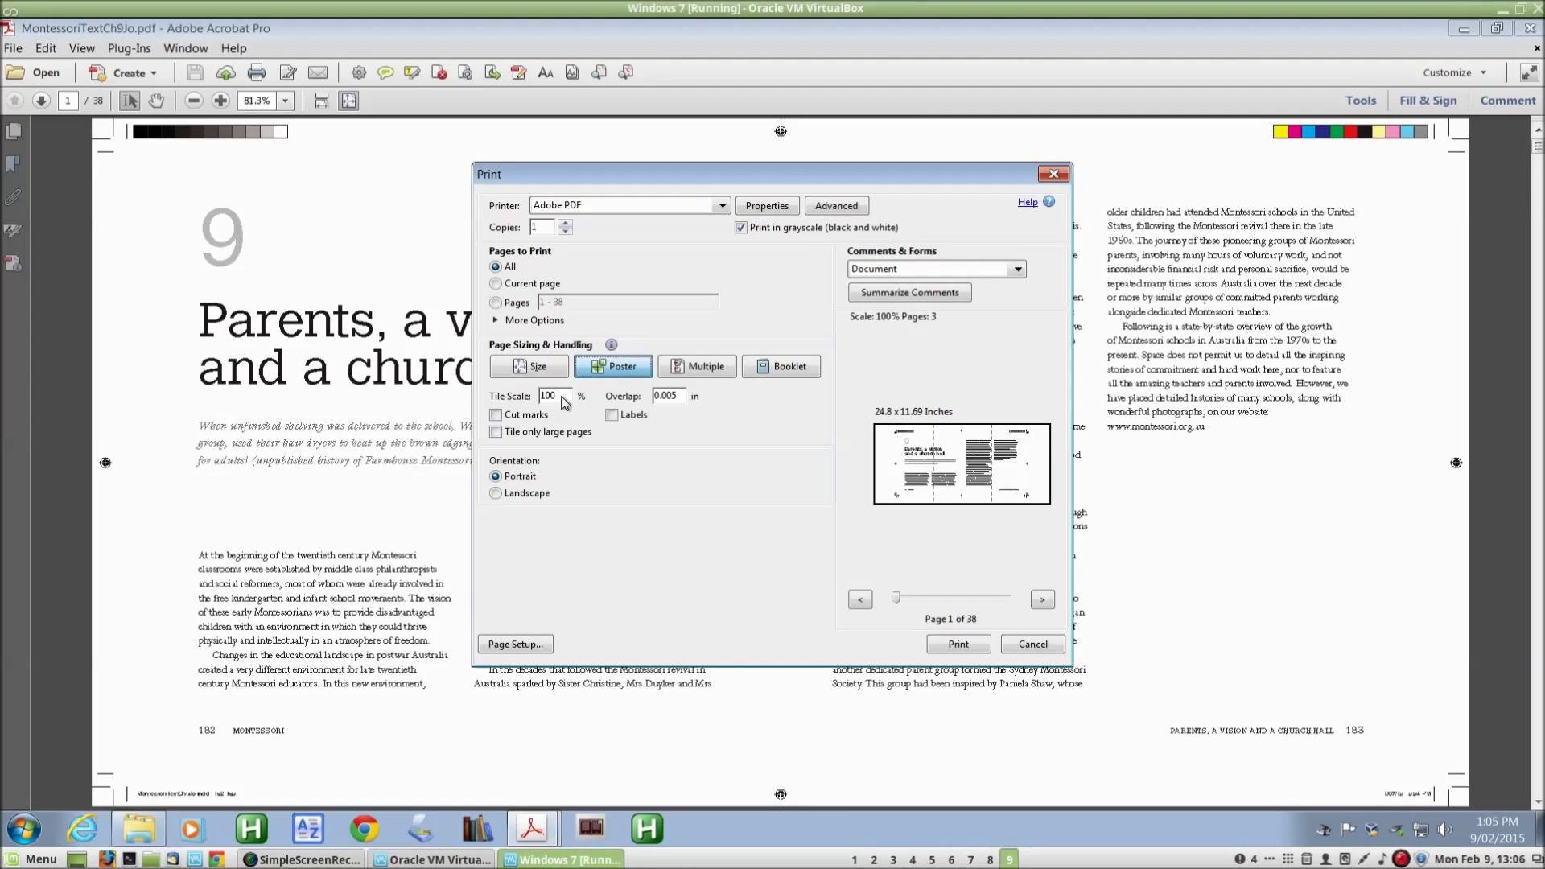
# - Set the poster tile scale to 85% so each spread tiles into two pages, then print
pyautogui.moveTo(562, 401); pyautogui.dragTo(539, 400)
pyautogui.write('90')
pyautogui.click(672, 399)
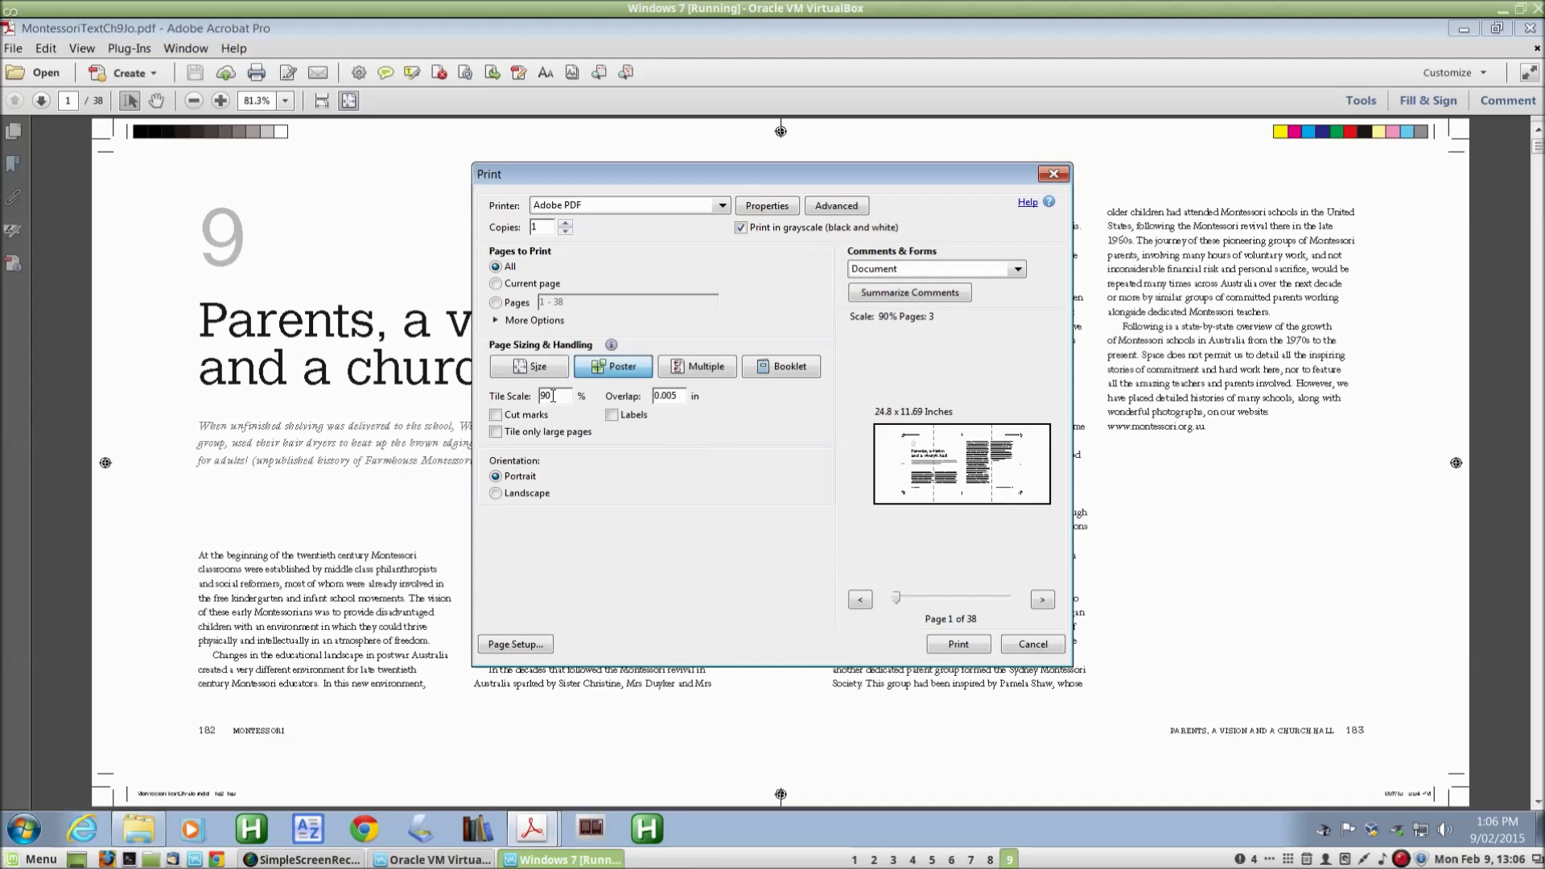
pyautogui.moveTo(553, 396); pyautogui.dragTo(540, 396)
pyautogui.click(678, 394)
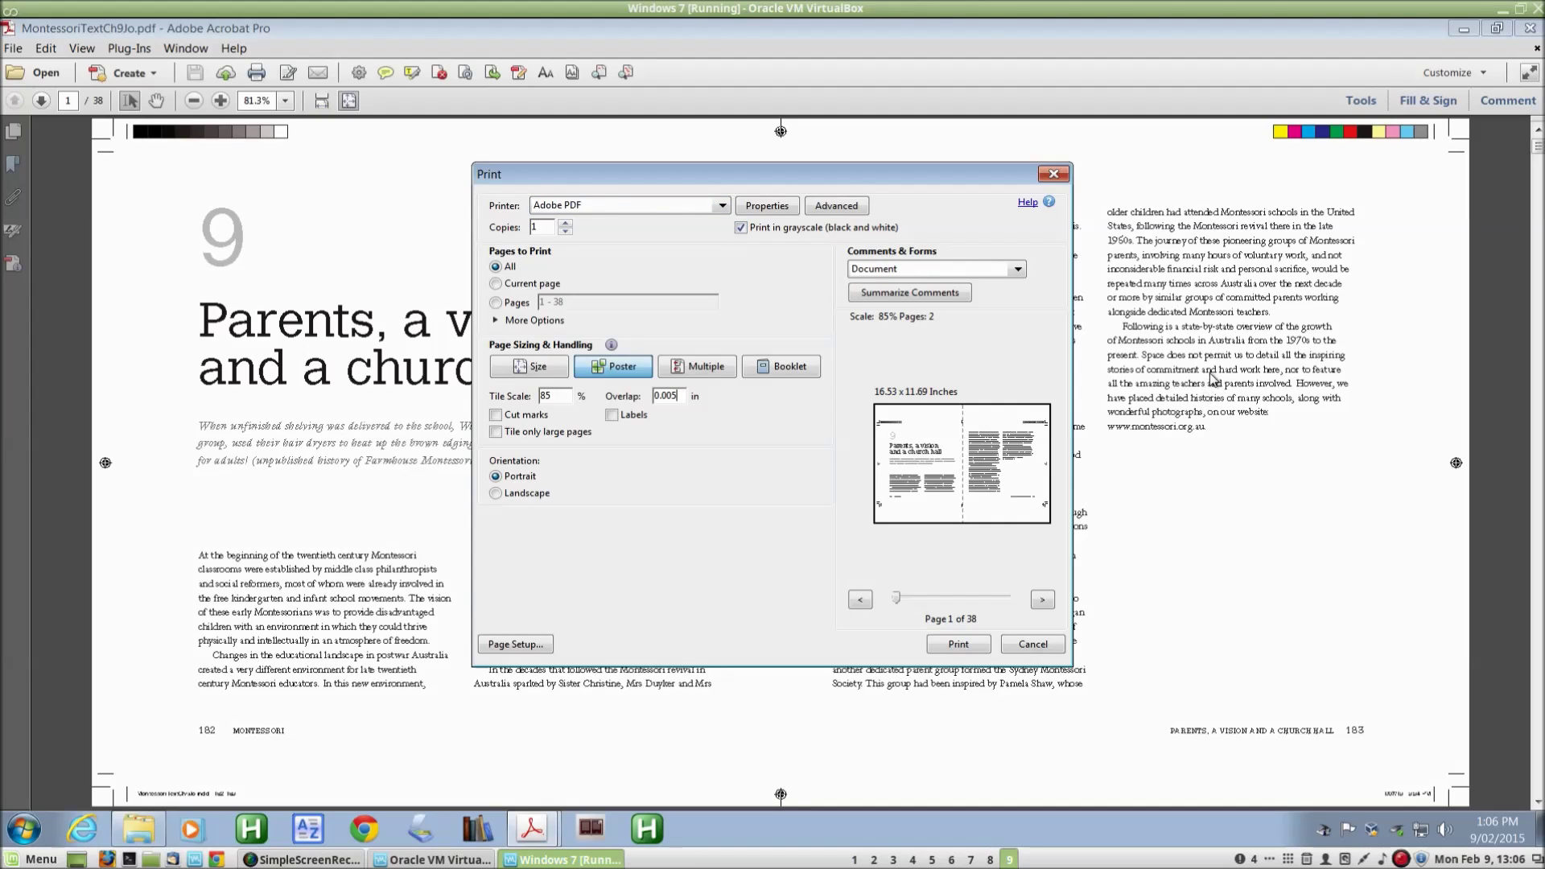
pyautogui.click(957, 644)
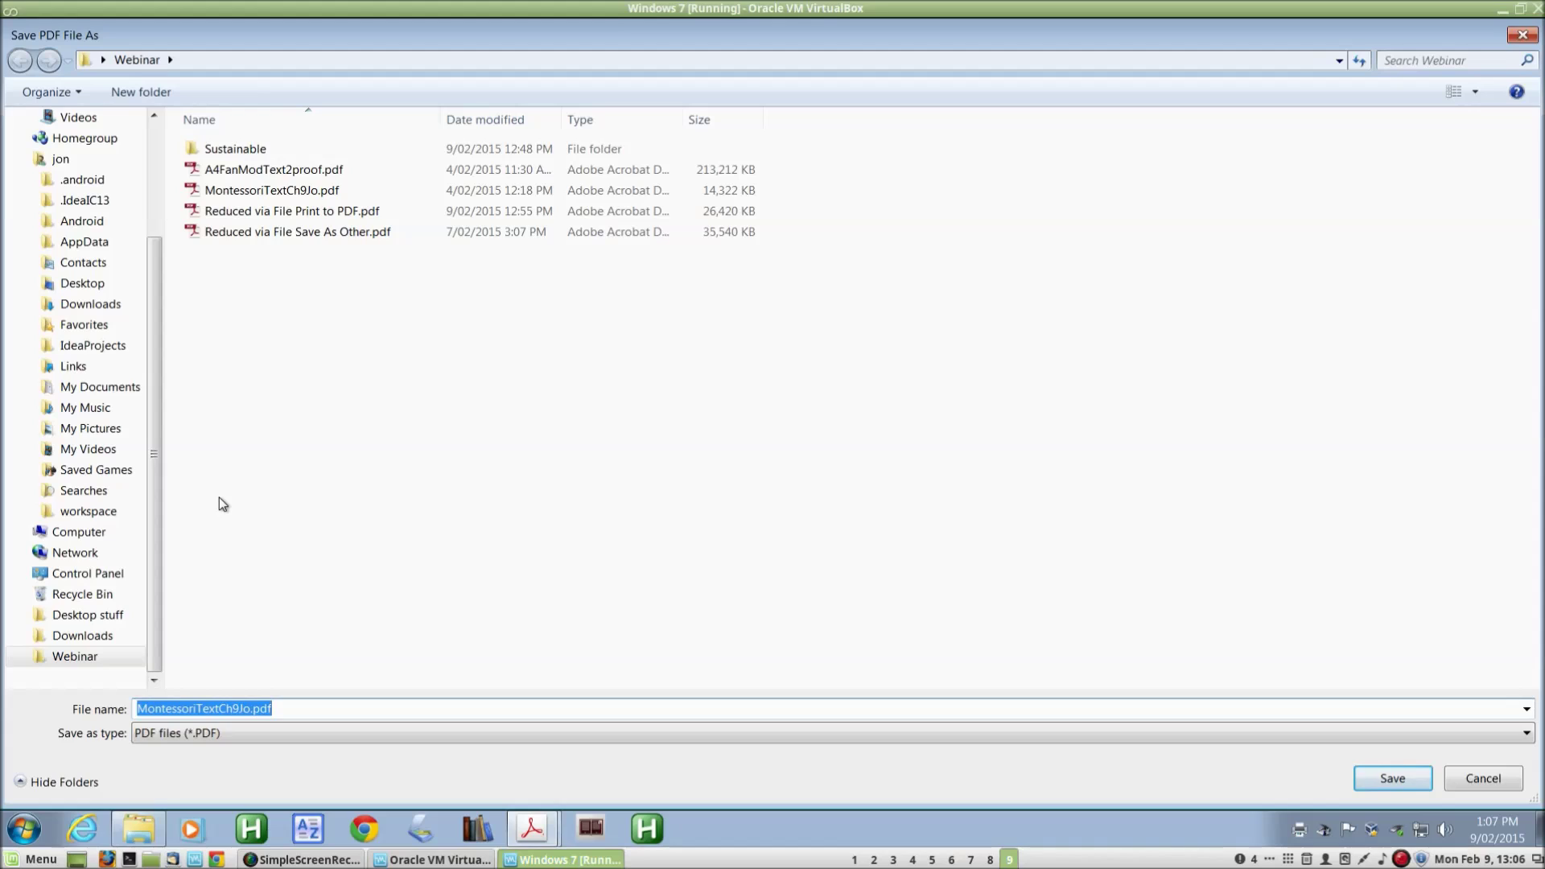
# - Save the printed output as 'Single Pages Montessori'
pyautogui.write('Single Page')
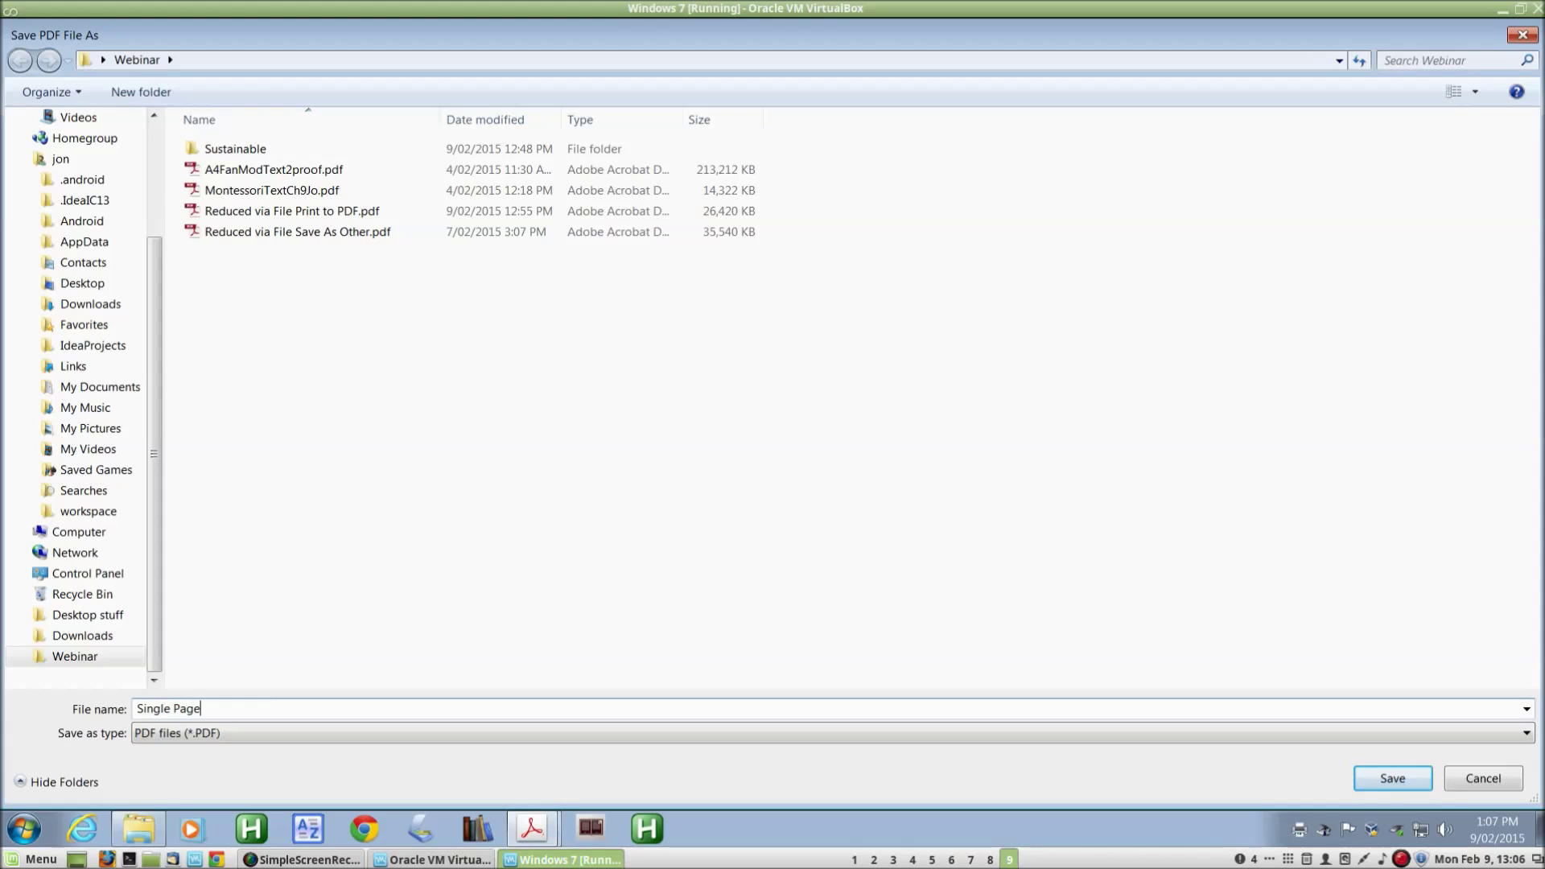
pyautogui.write('s Montessor')
pyautogui.write('i')
pyautogui.press('Return')
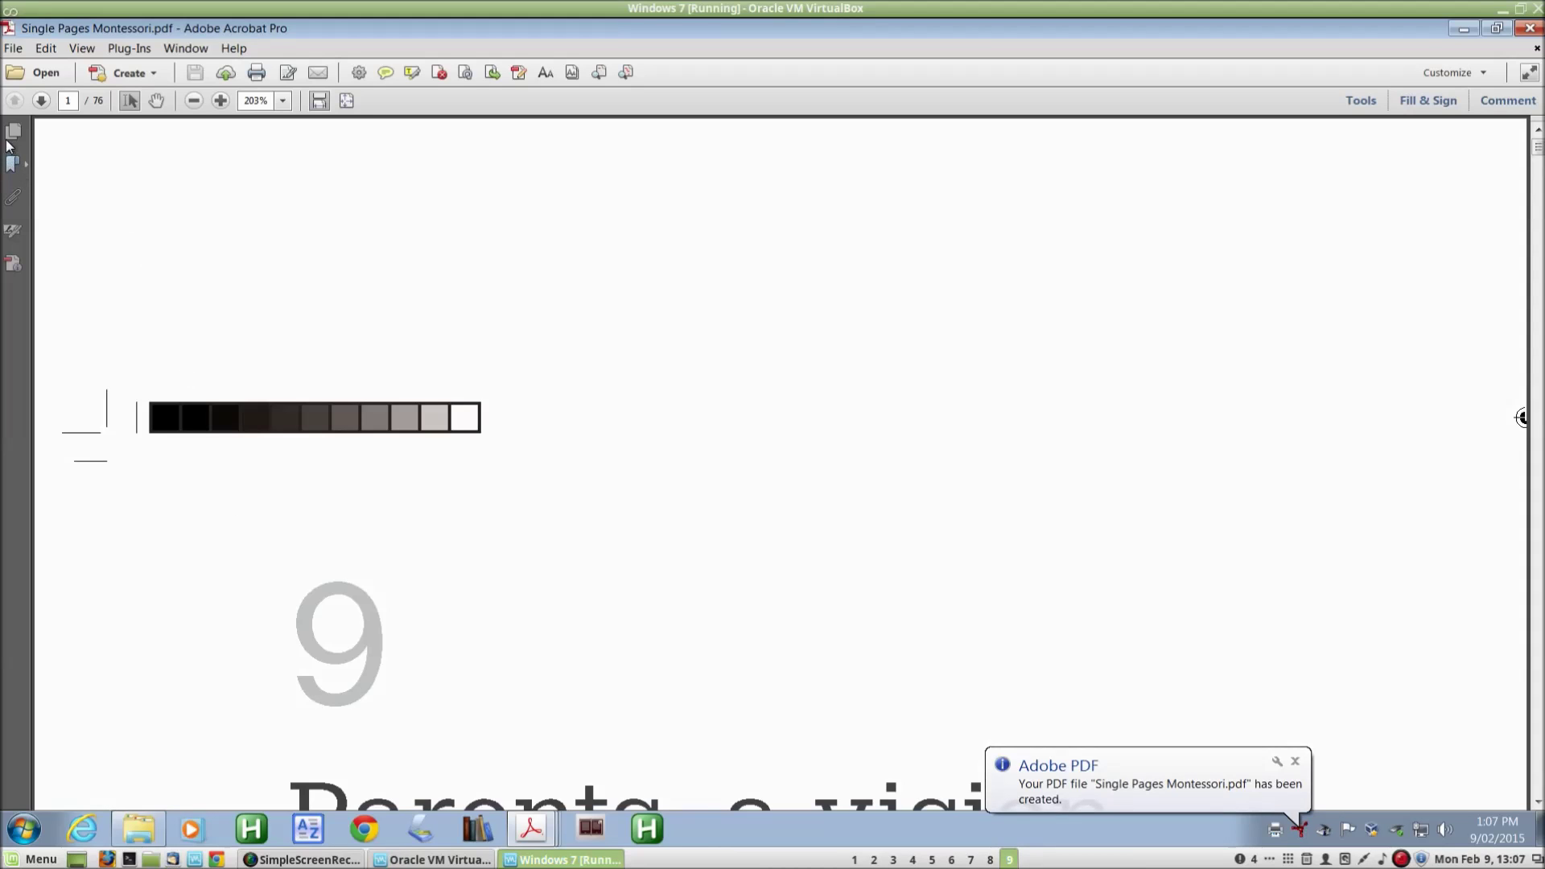
# - Scroll through Single Pages Montessori.pdf to check the split pages, then close it
pyautogui.scroll(-10, 688, 399)
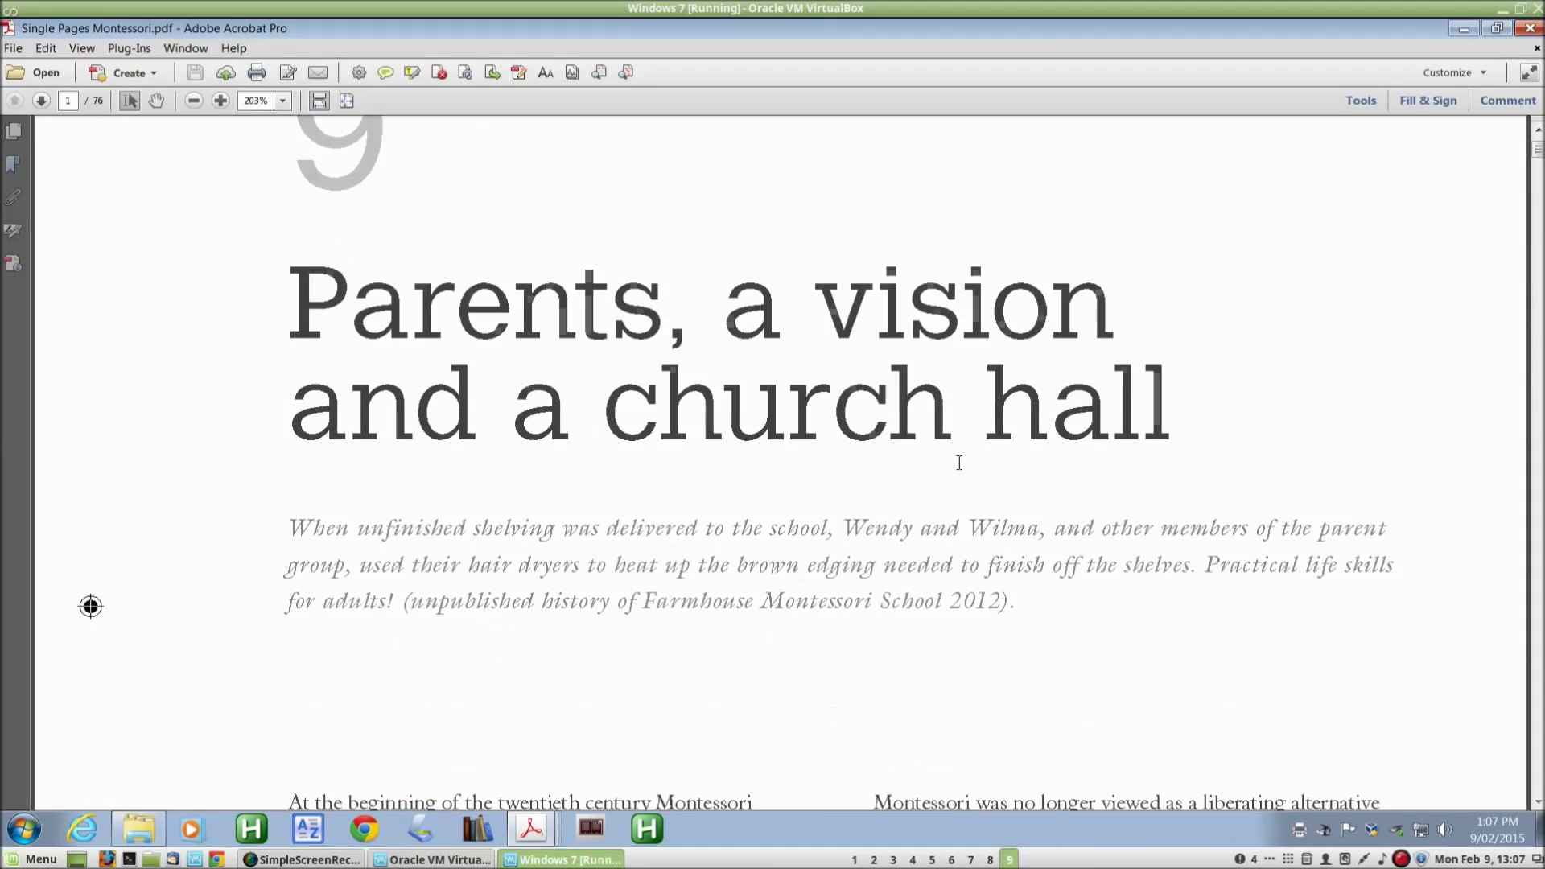
pyautogui.scroll(-15, 953, 476)
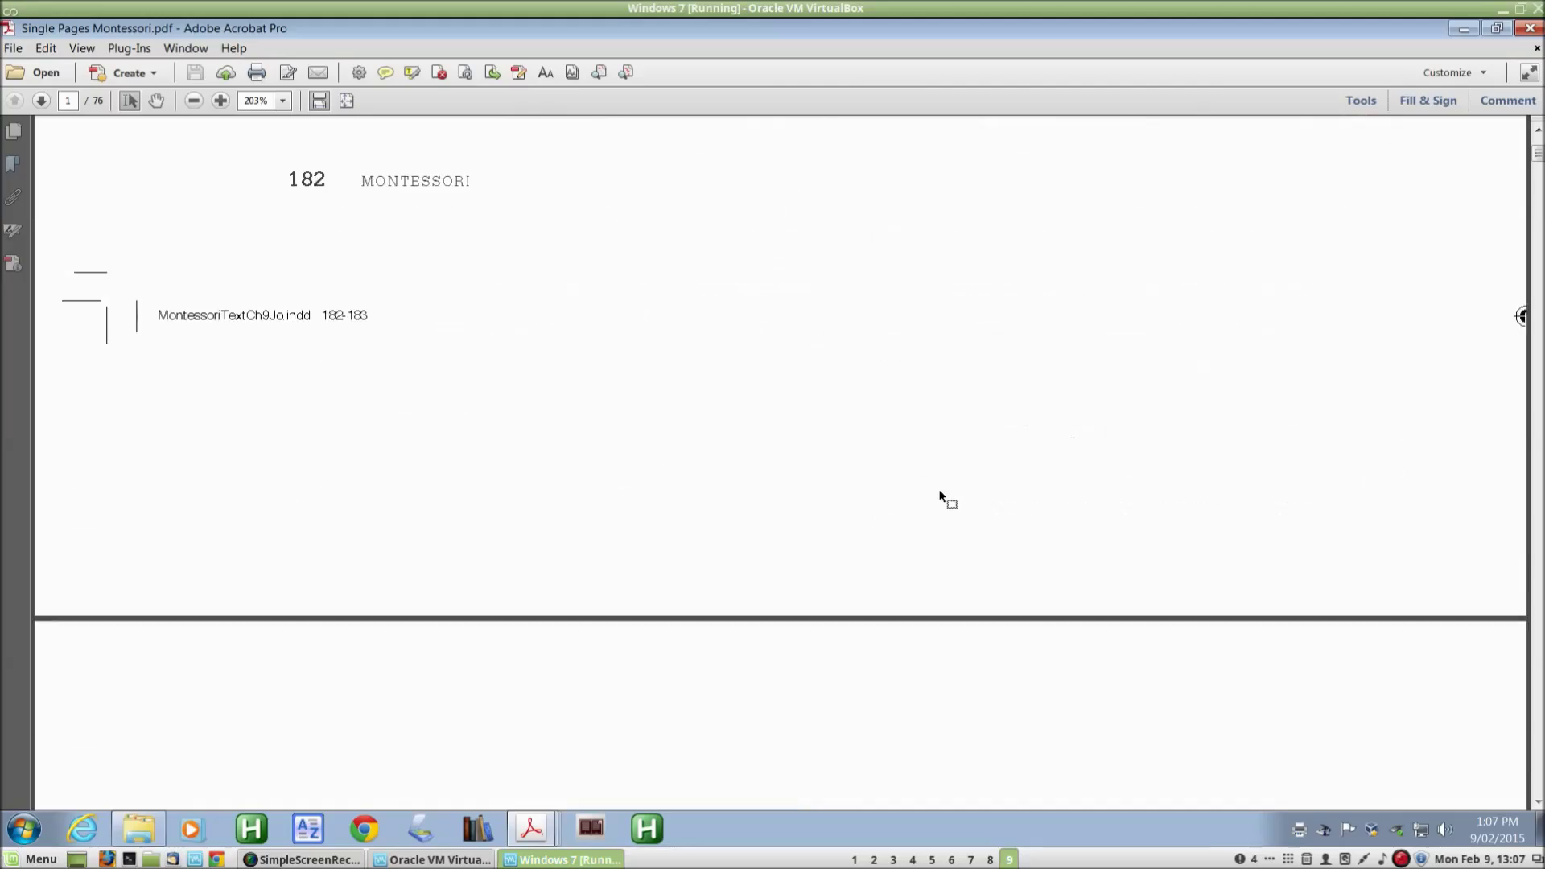
pyautogui.scroll(-10, 938, 491)
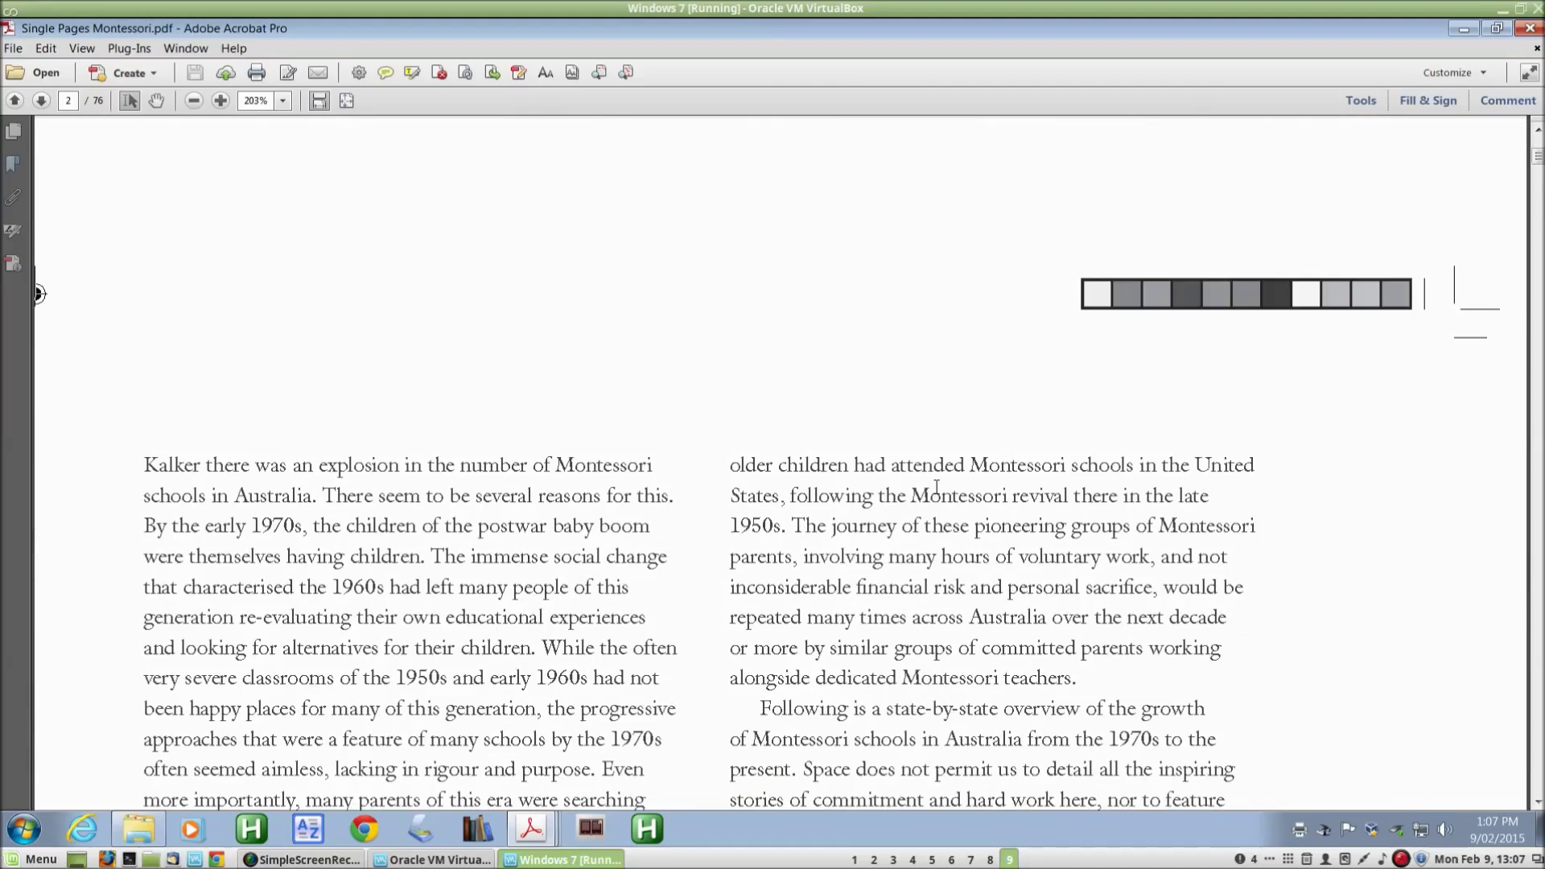
pyautogui.scroll(-10, 938, 485)
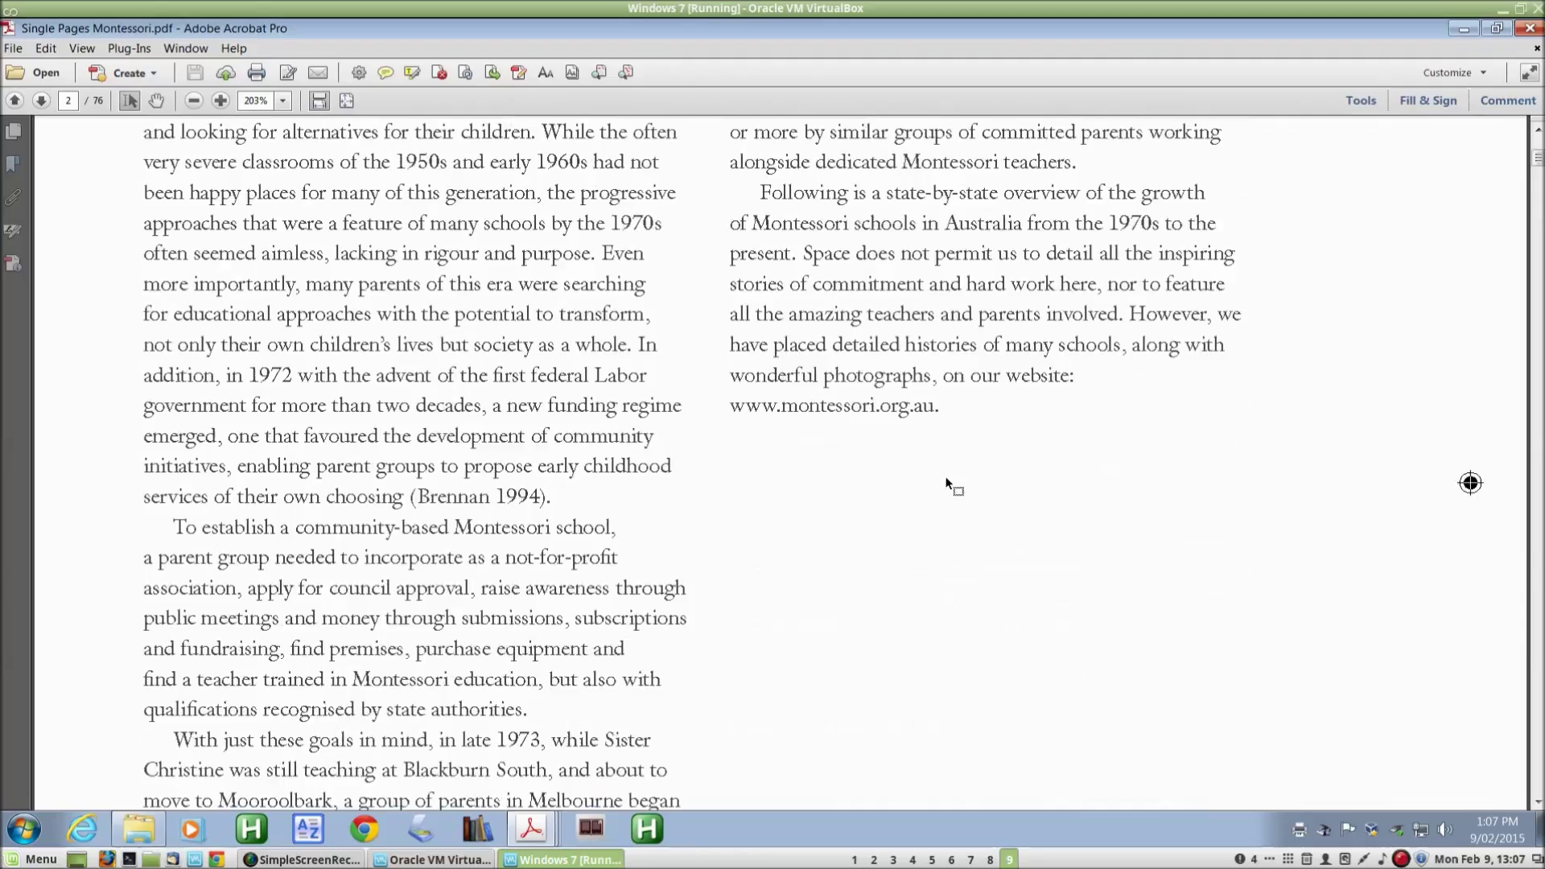
pyautogui.scroll(-10, 947, 483)
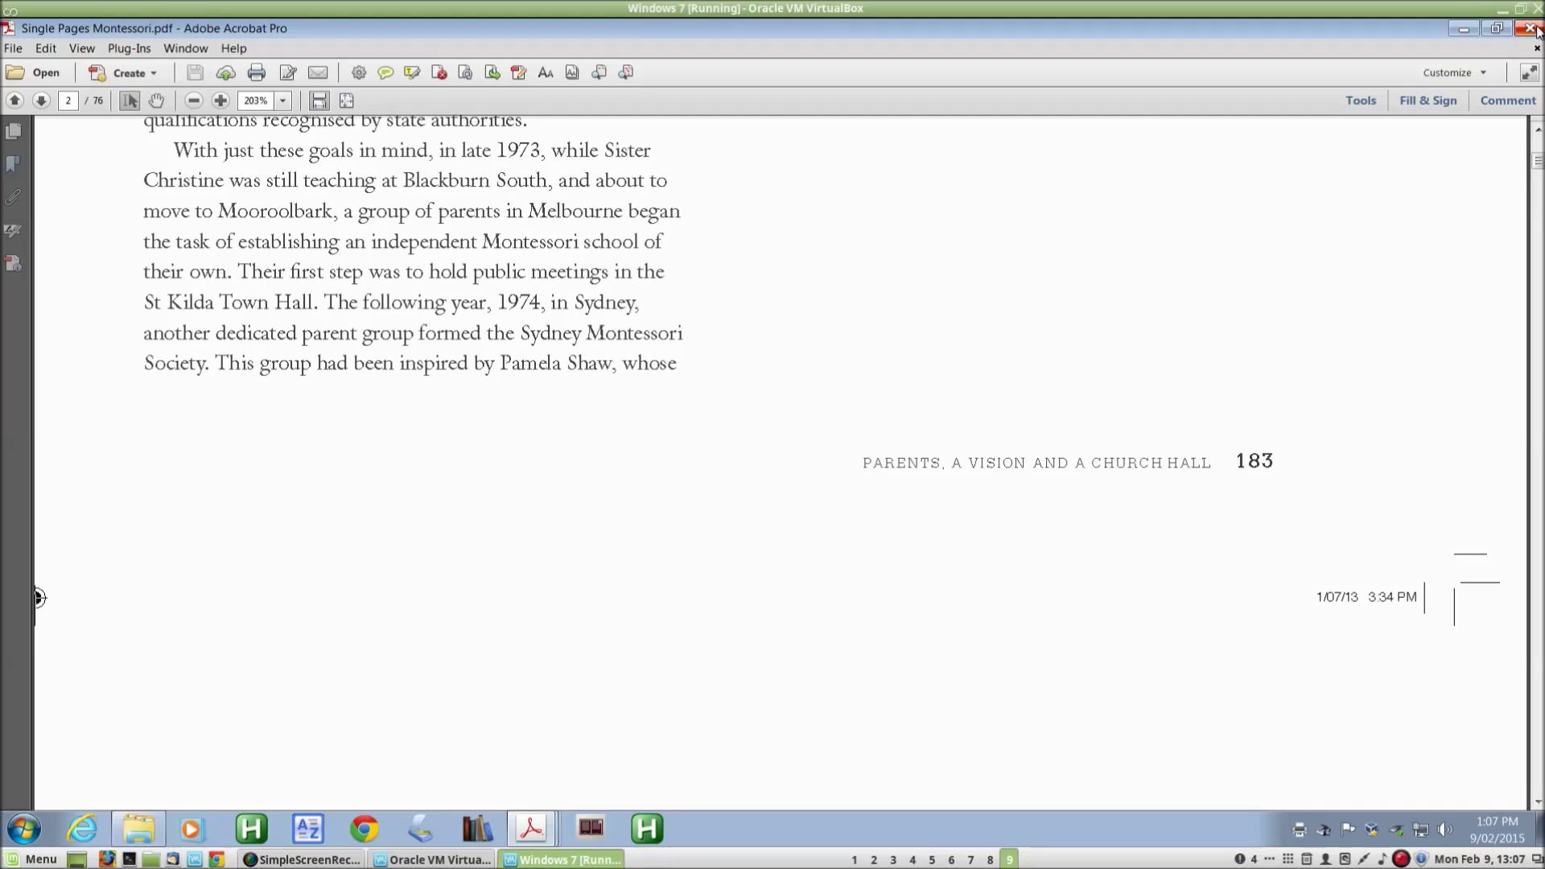
pyautogui.click(1533, 30)
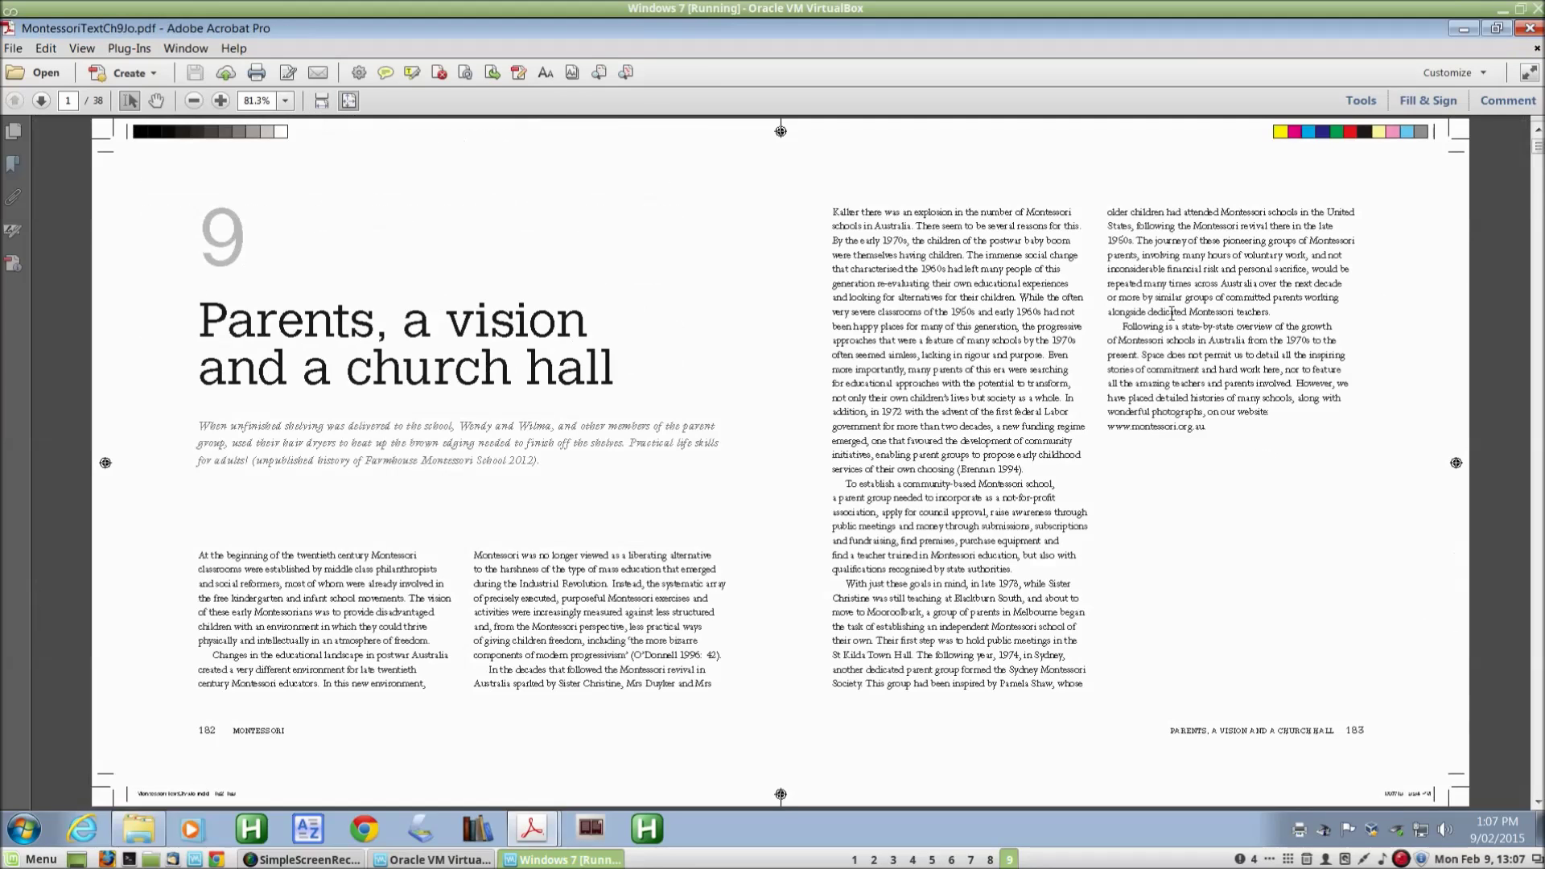
# - Close MontessoriTextCh9Jo.pdf and the Reduced via File Print to PDF.pdf document
pyautogui.click(1530, 29)
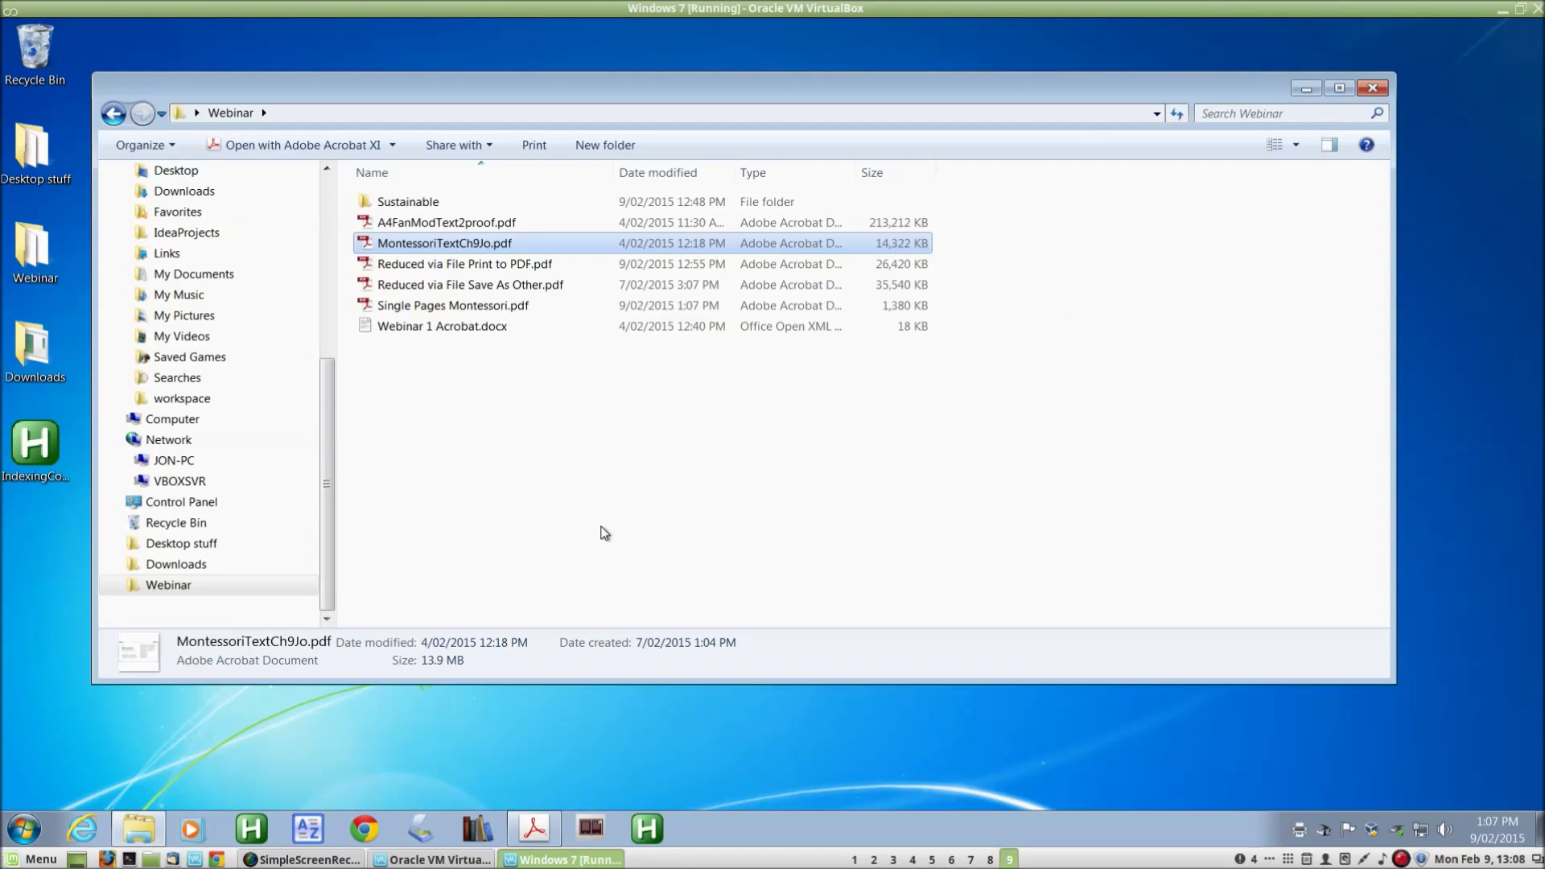
pyautogui.click(538, 829)
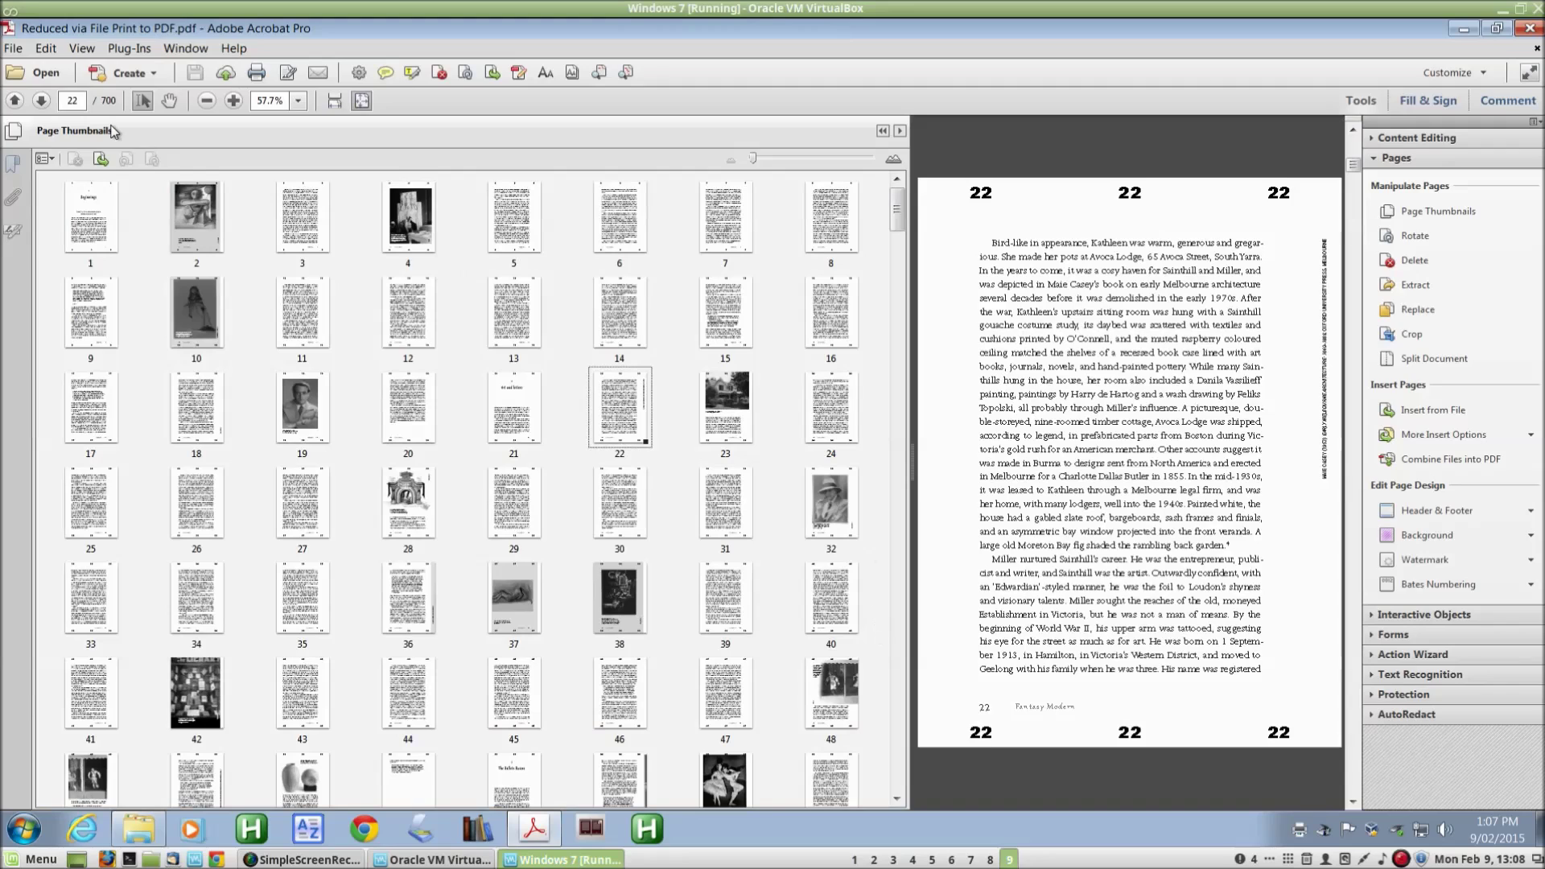
pyautogui.click(1537, 49)
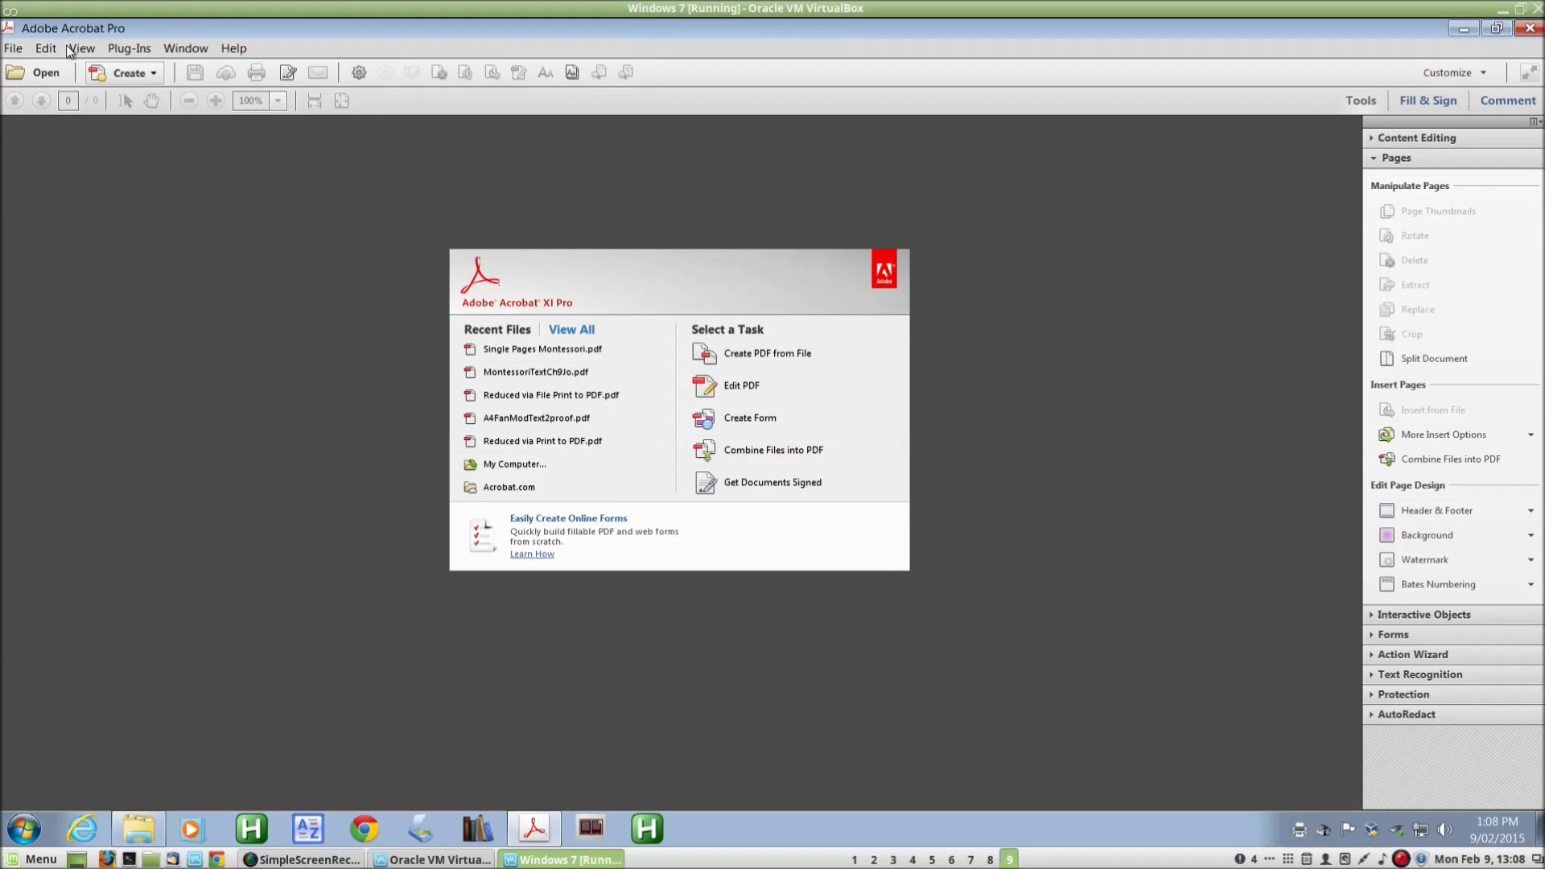
# - Start Combine Files from the File menu and choose to add individual files
pyautogui.click(14, 49)
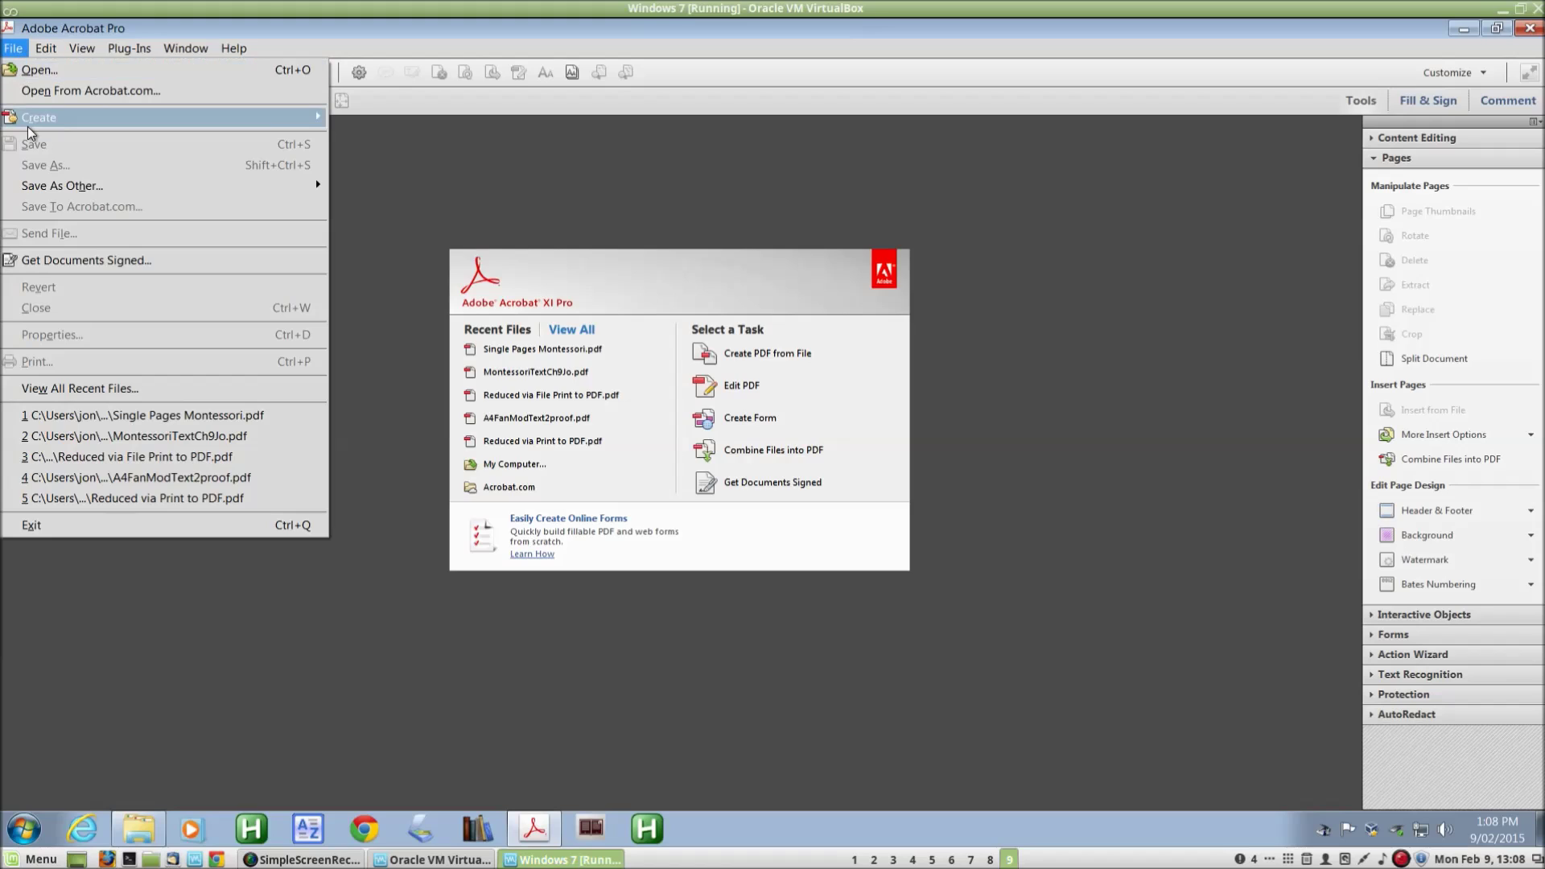
pyautogui.moveTo(56, 121)
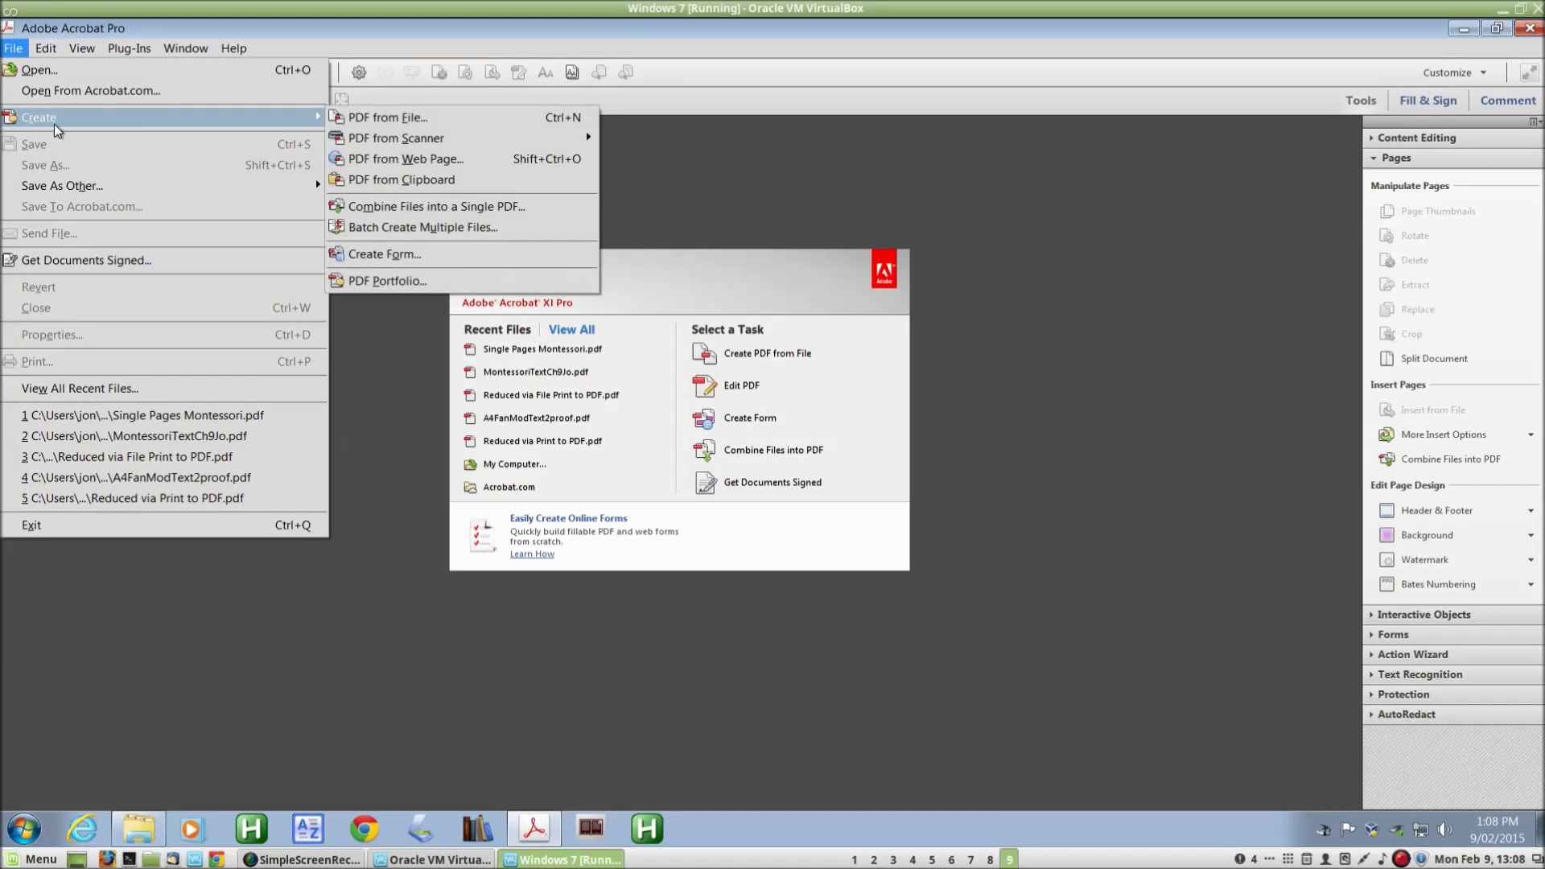
pyautogui.click(433, 208)
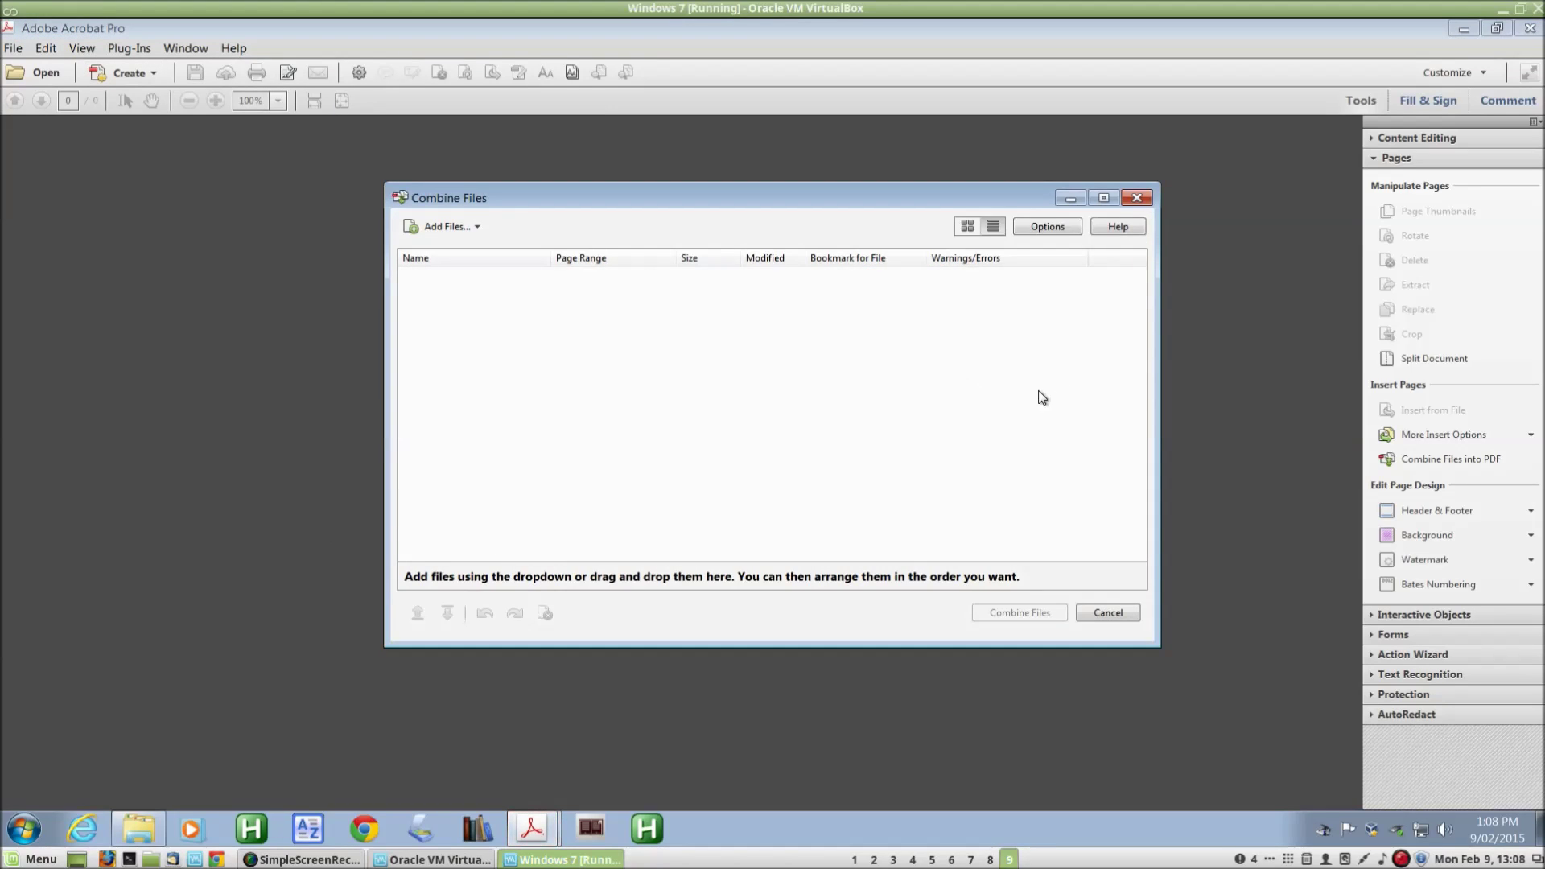
pyautogui.click(441, 226)
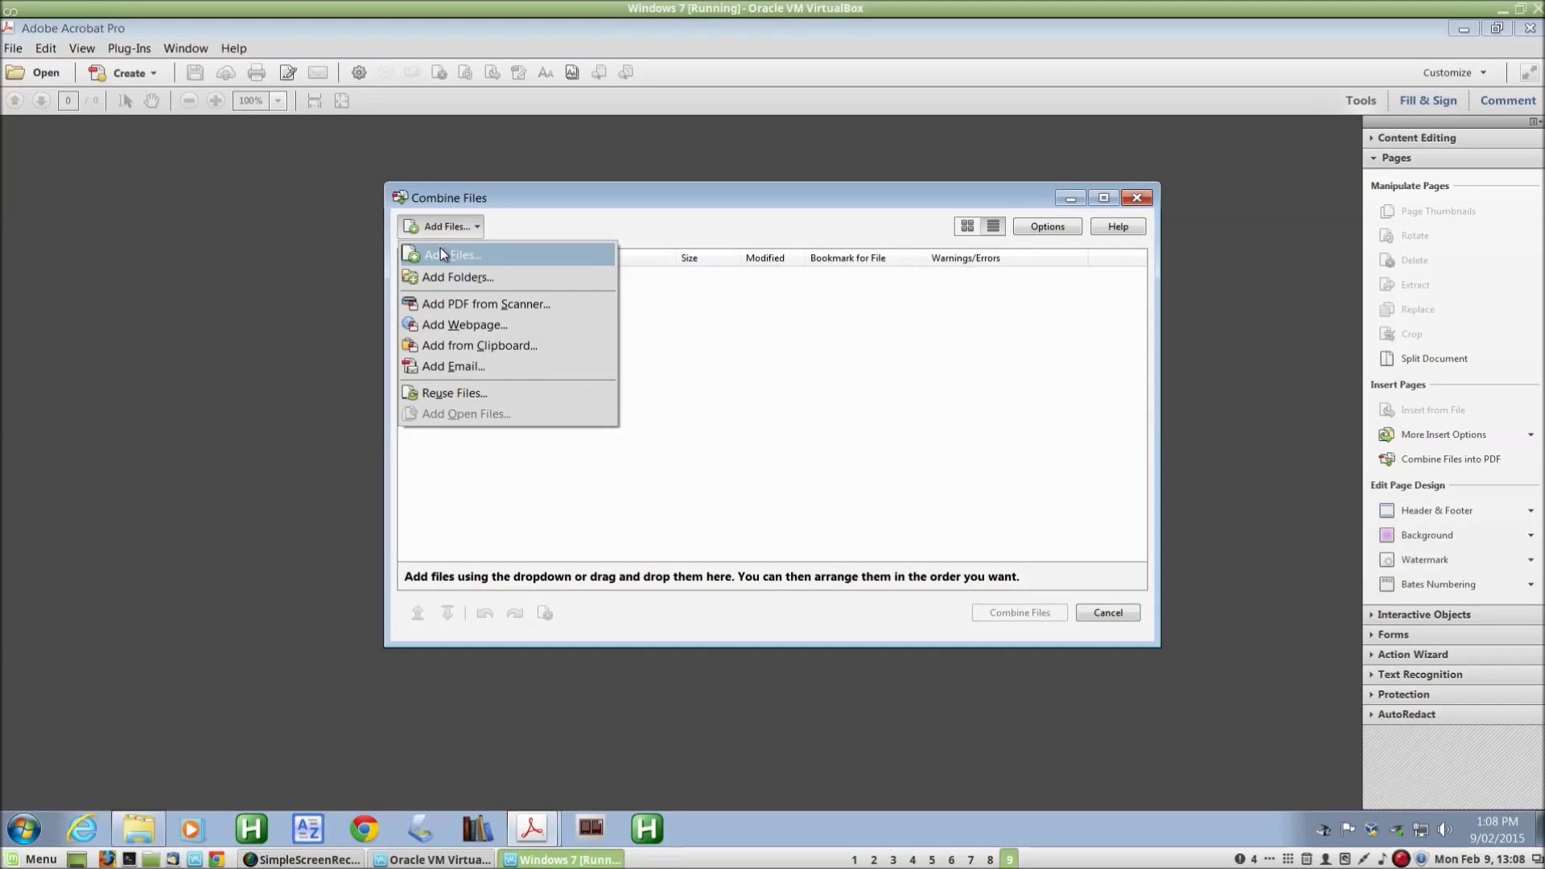
pyautogui.click(441, 254)
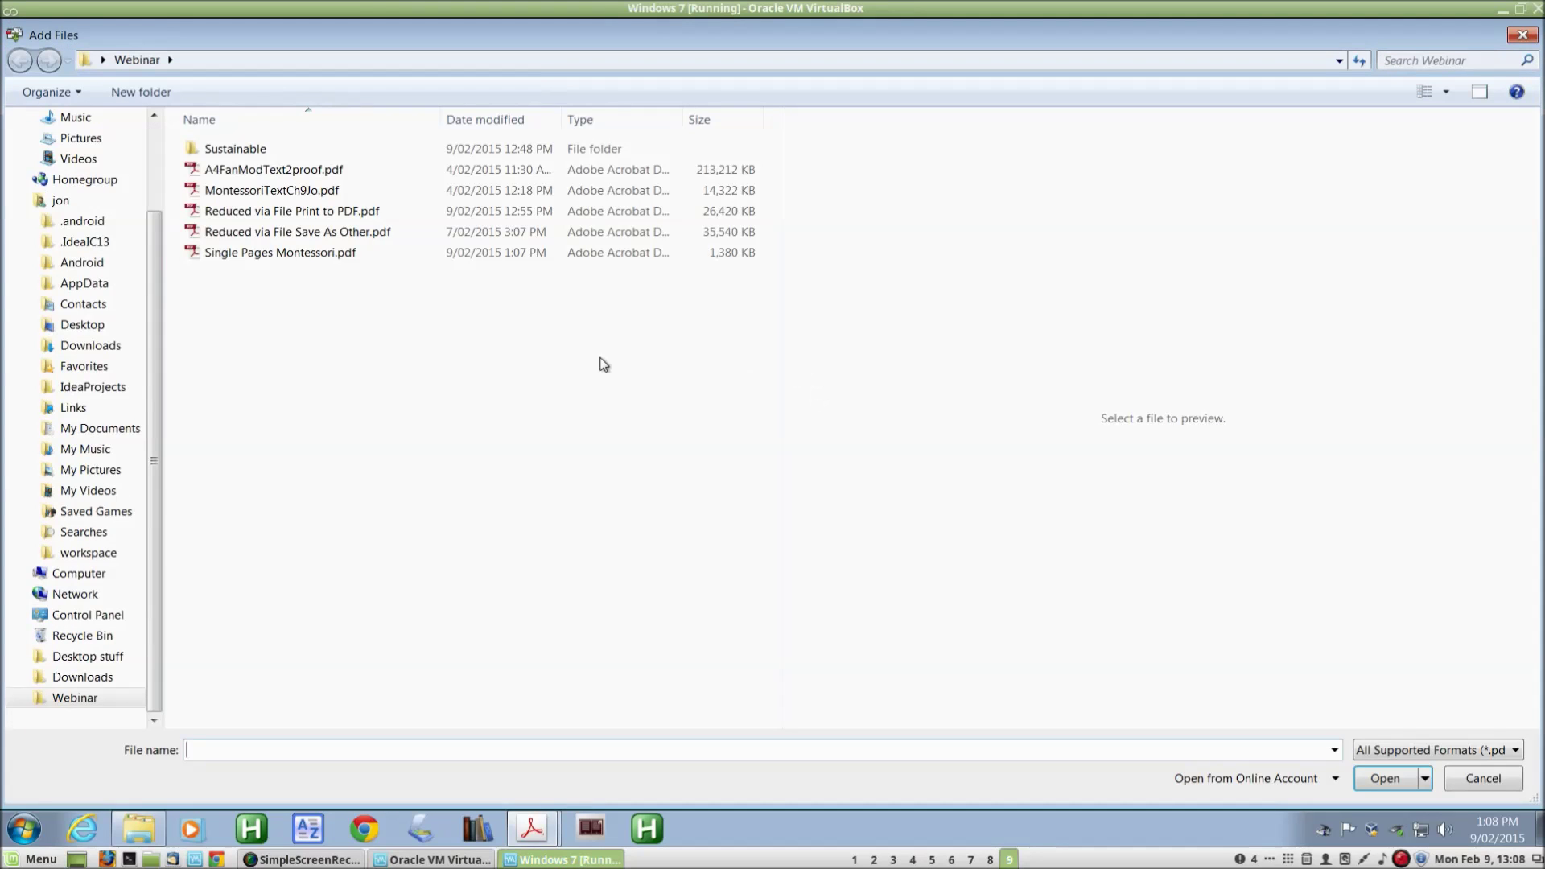
# - Add 0Prelims.pdf through CH07.pdf from the Sustainable folder
pyautogui.click(236, 151)
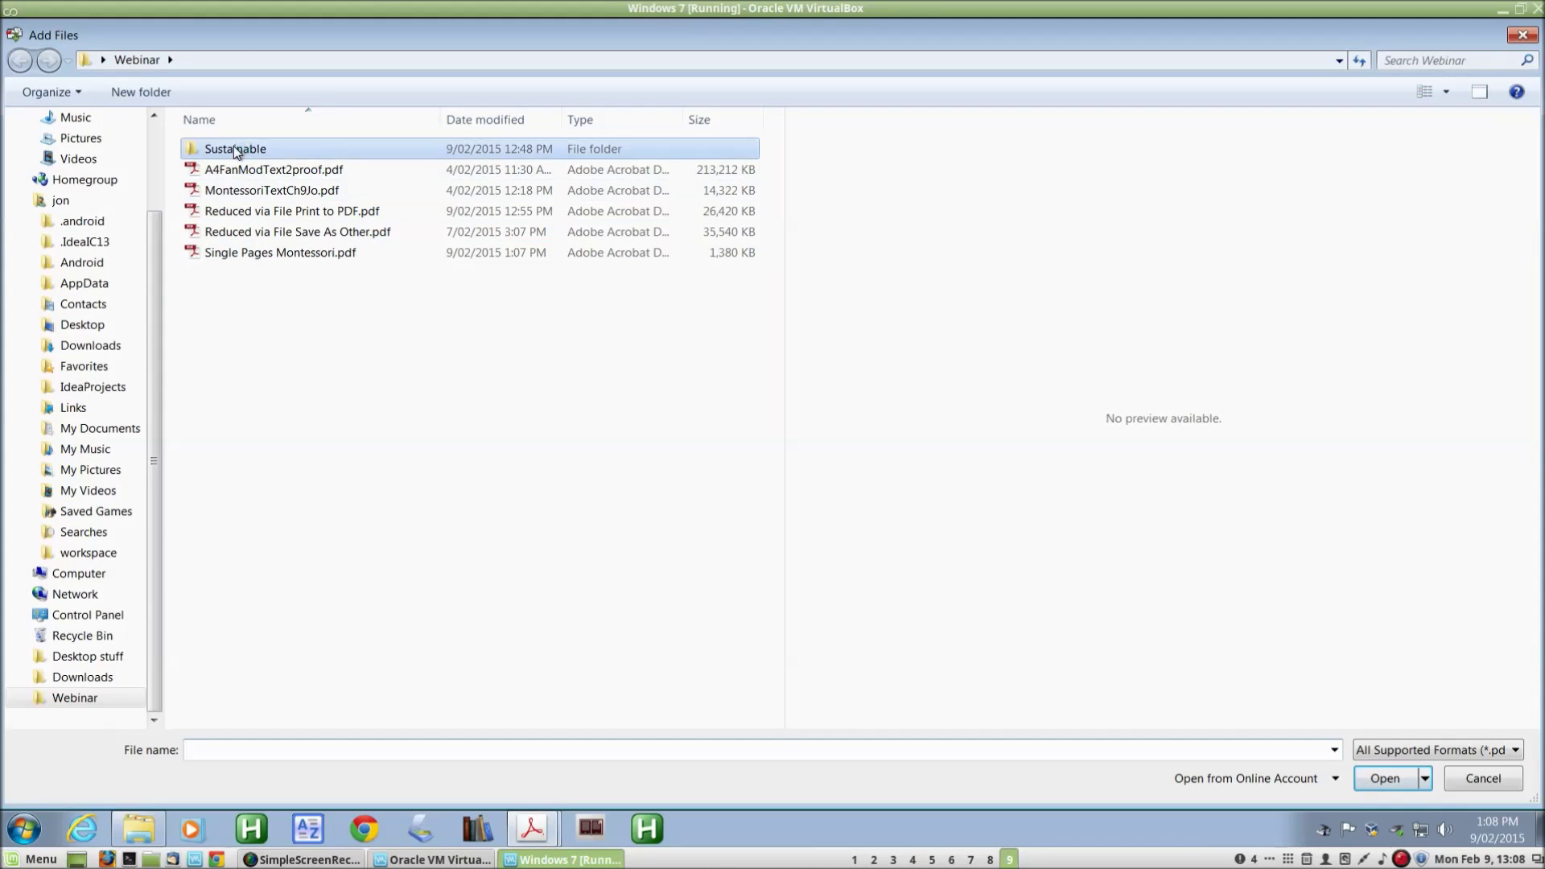
pyautogui.doubleClick(236, 151)
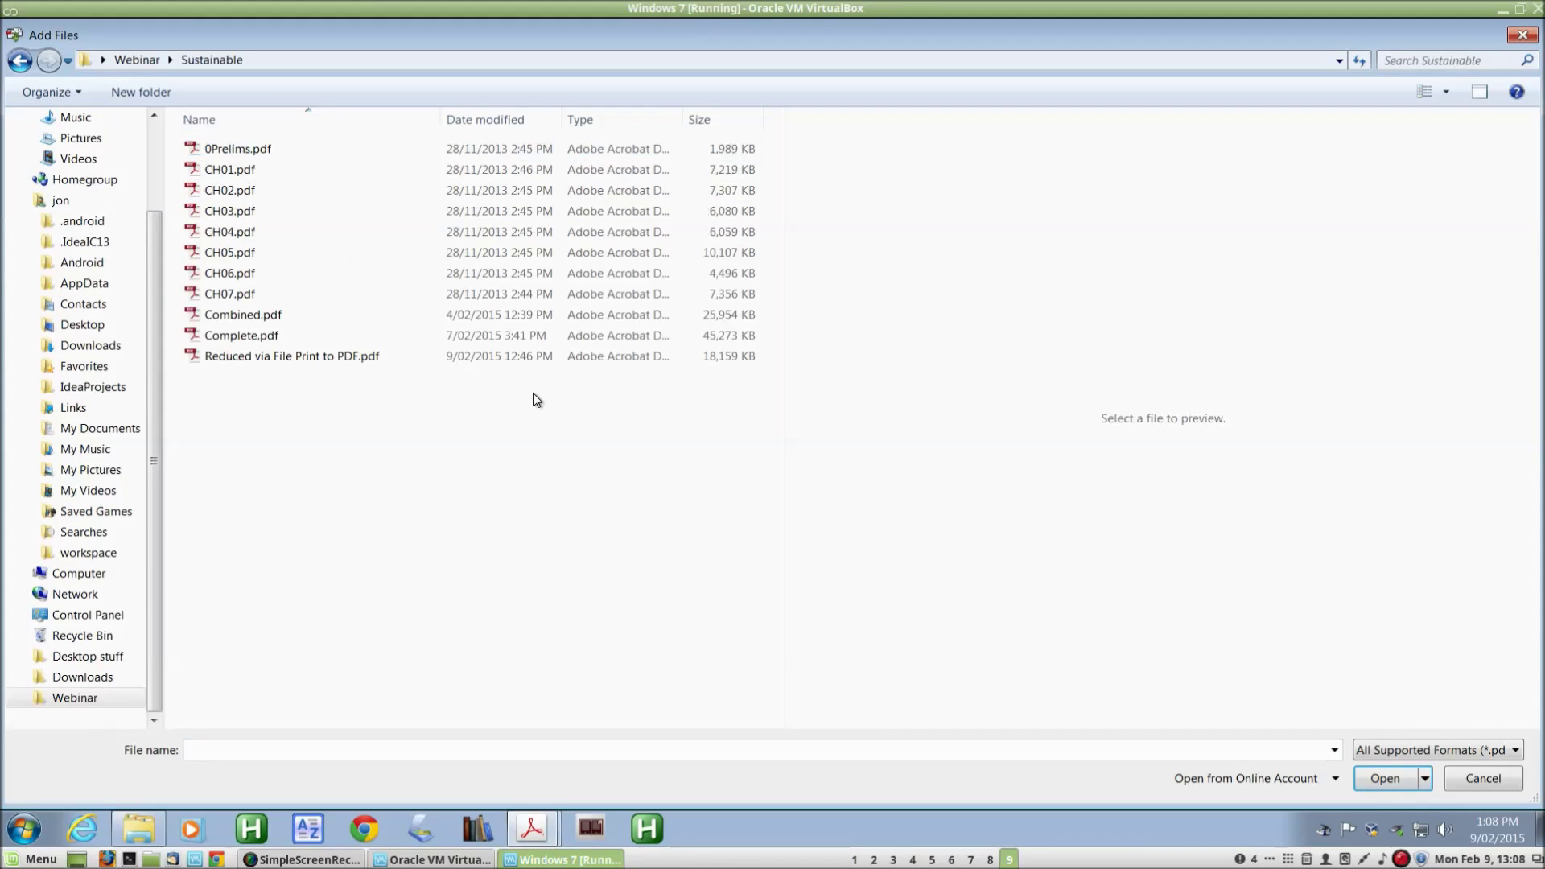
pyautogui.click(250, 151)
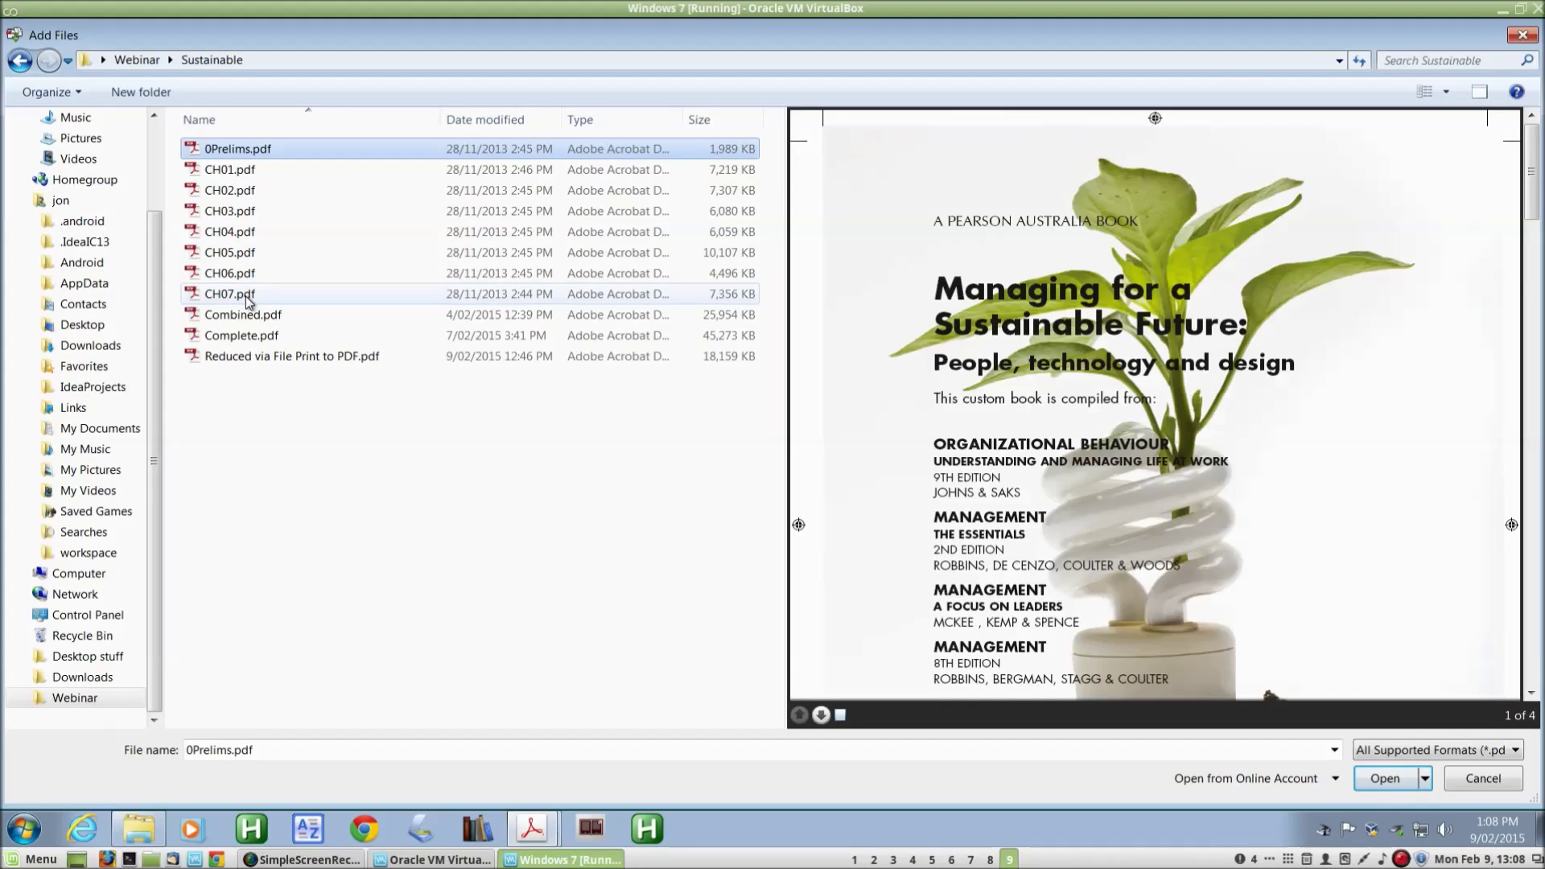
pyautogui.keyDown('shift'); pyautogui.click(248, 302); pyautogui.keyUp('shift')
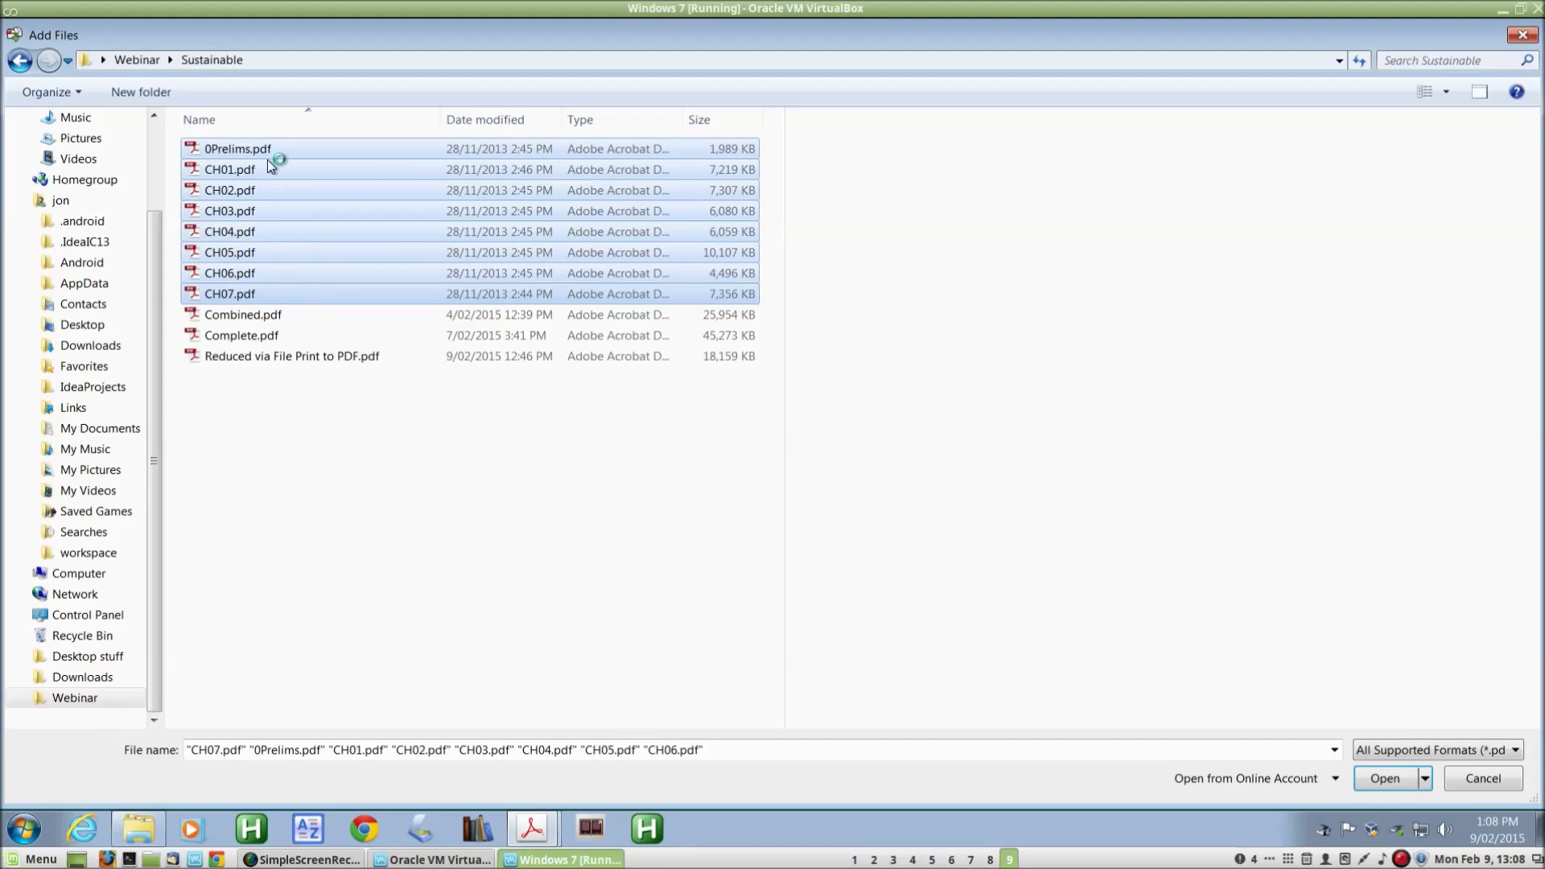
pyautogui.click(1401, 784)
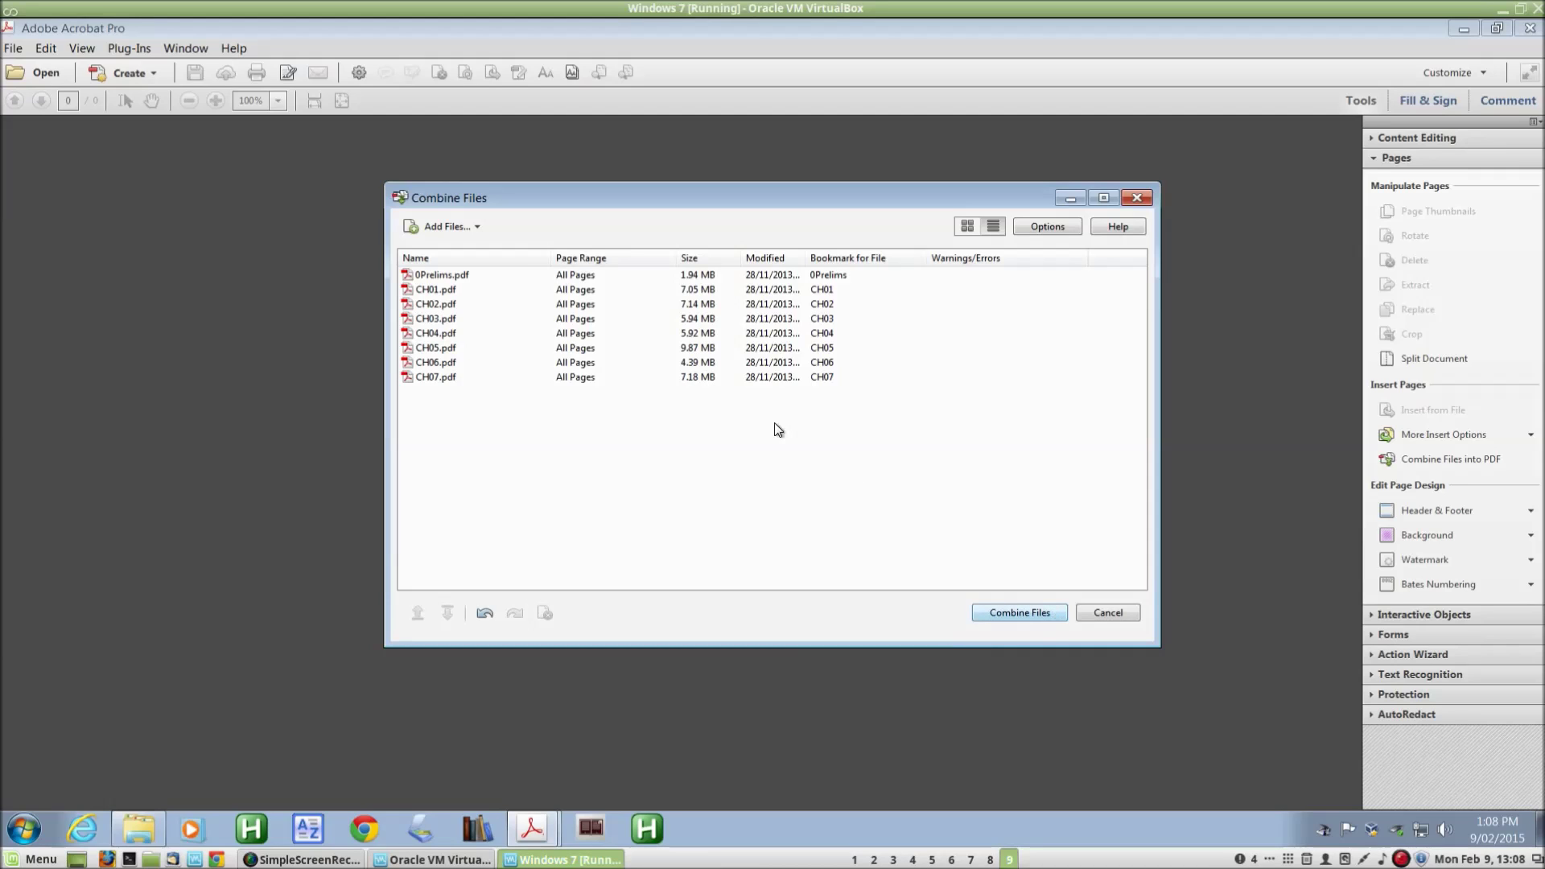
# - Move 0Prelims.pdf below CH07.pdf in the list and combine the eight files
pyautogui.click(466, 276)
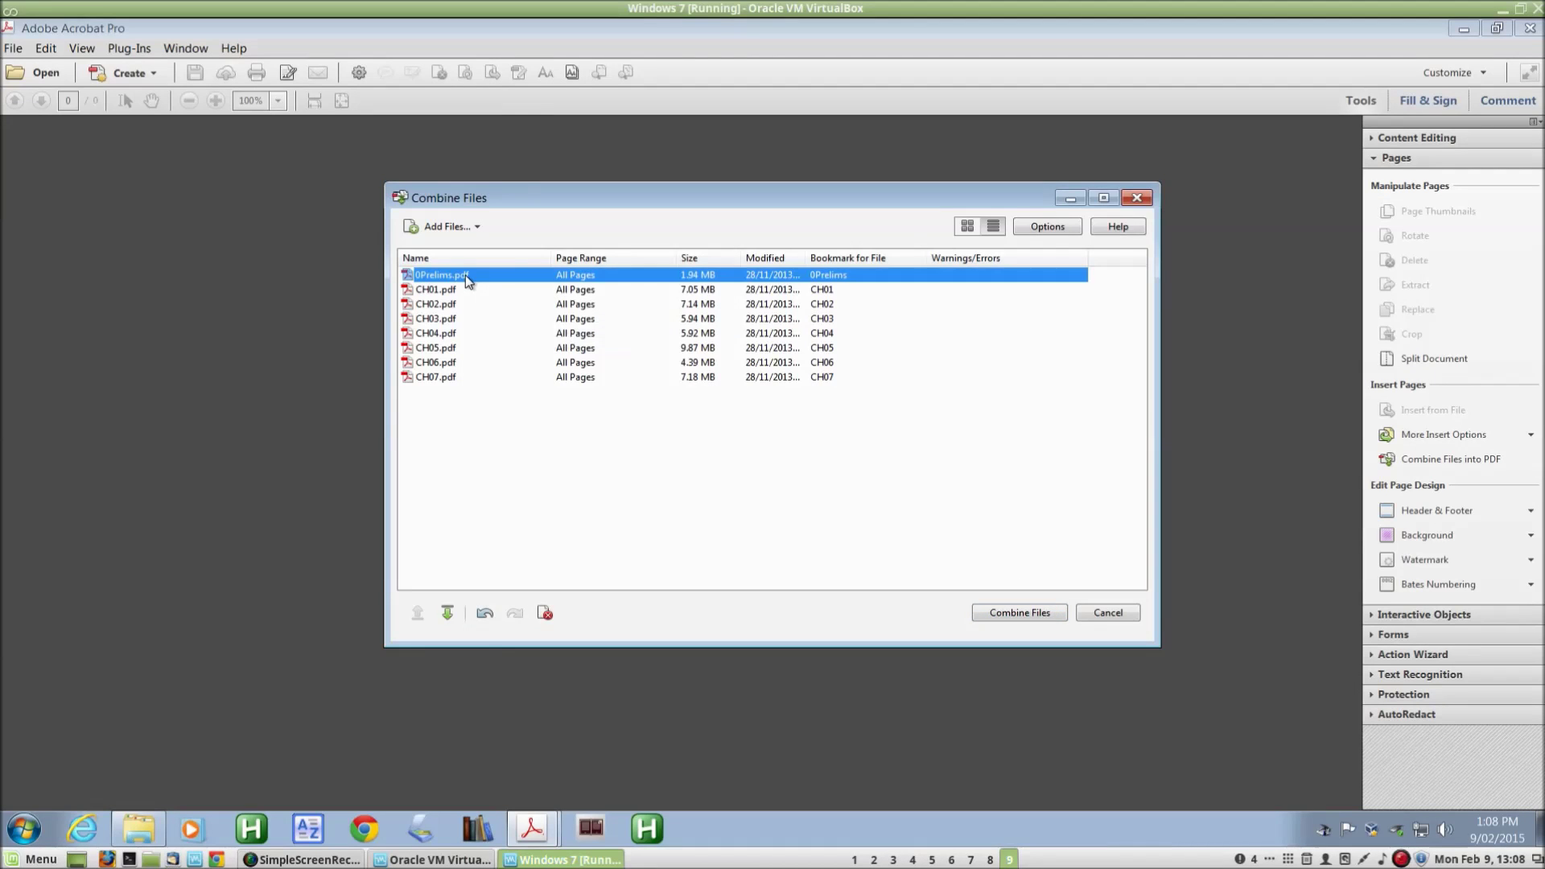
pyautogui.moveTo(466, 276); pyautogui.dragTo(466, 406)
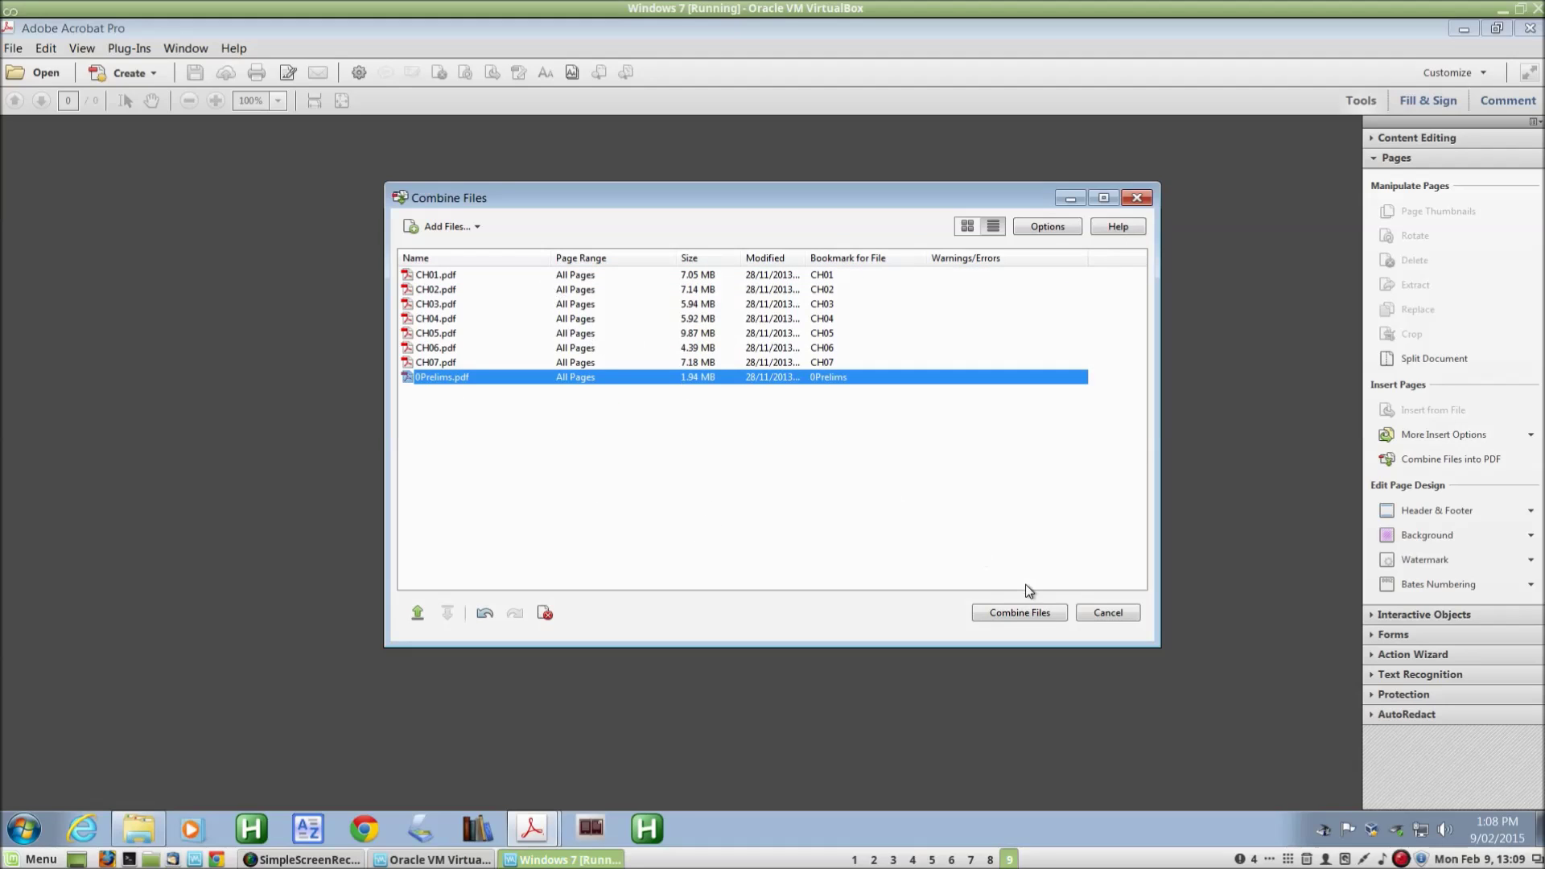
pyautogui.click(1036, 615)
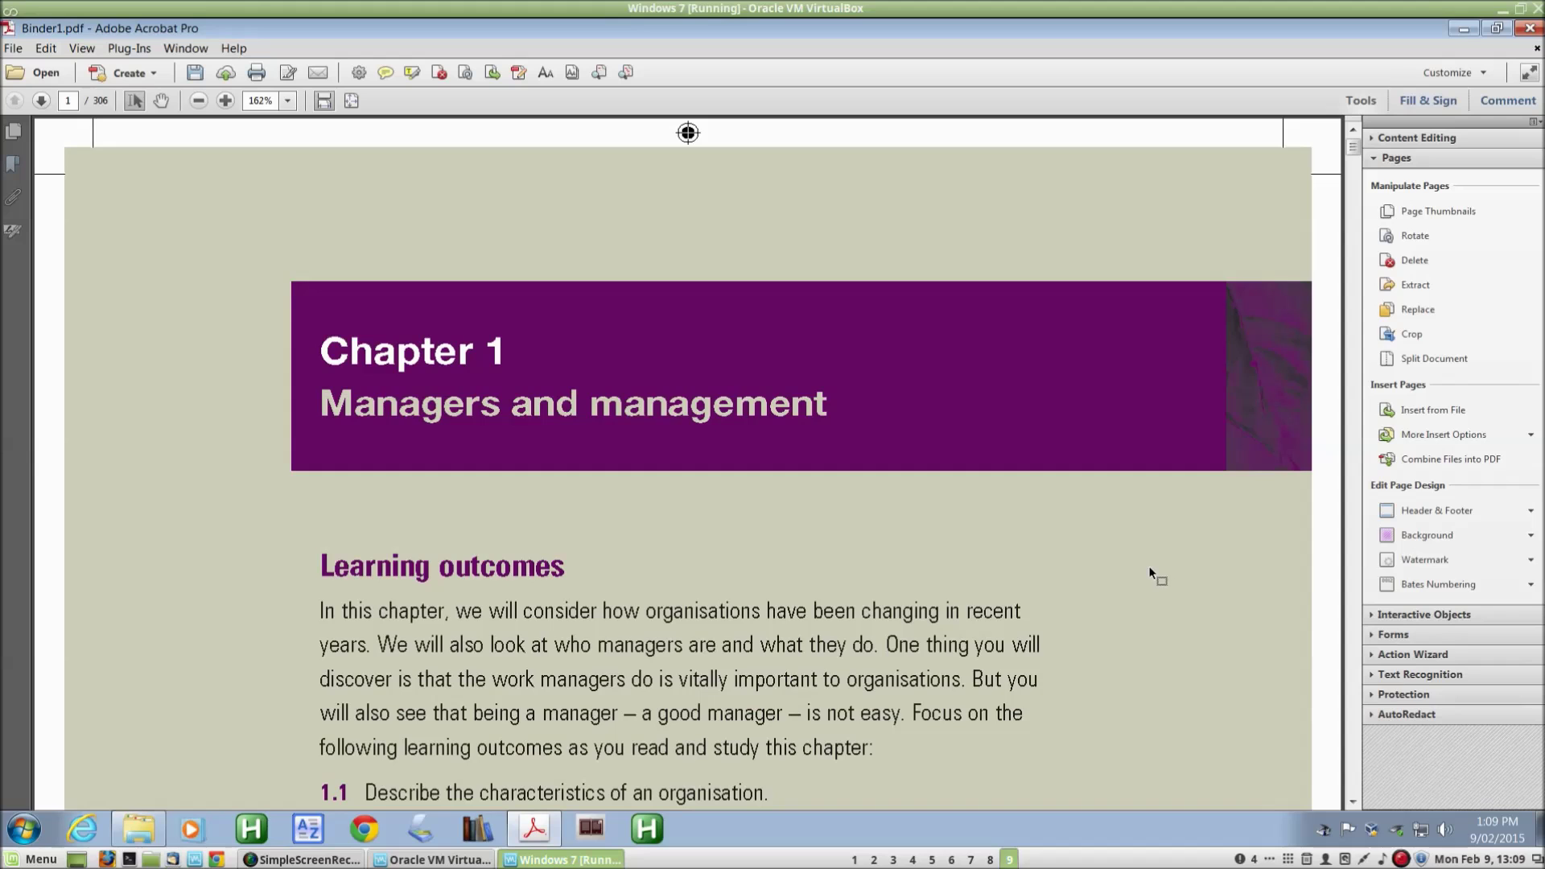
# - Verify in the Bookmarks panel that the chapter bookmarks jump to each chapter's opening page
pyautogui.scroll(-6, 795, 594)
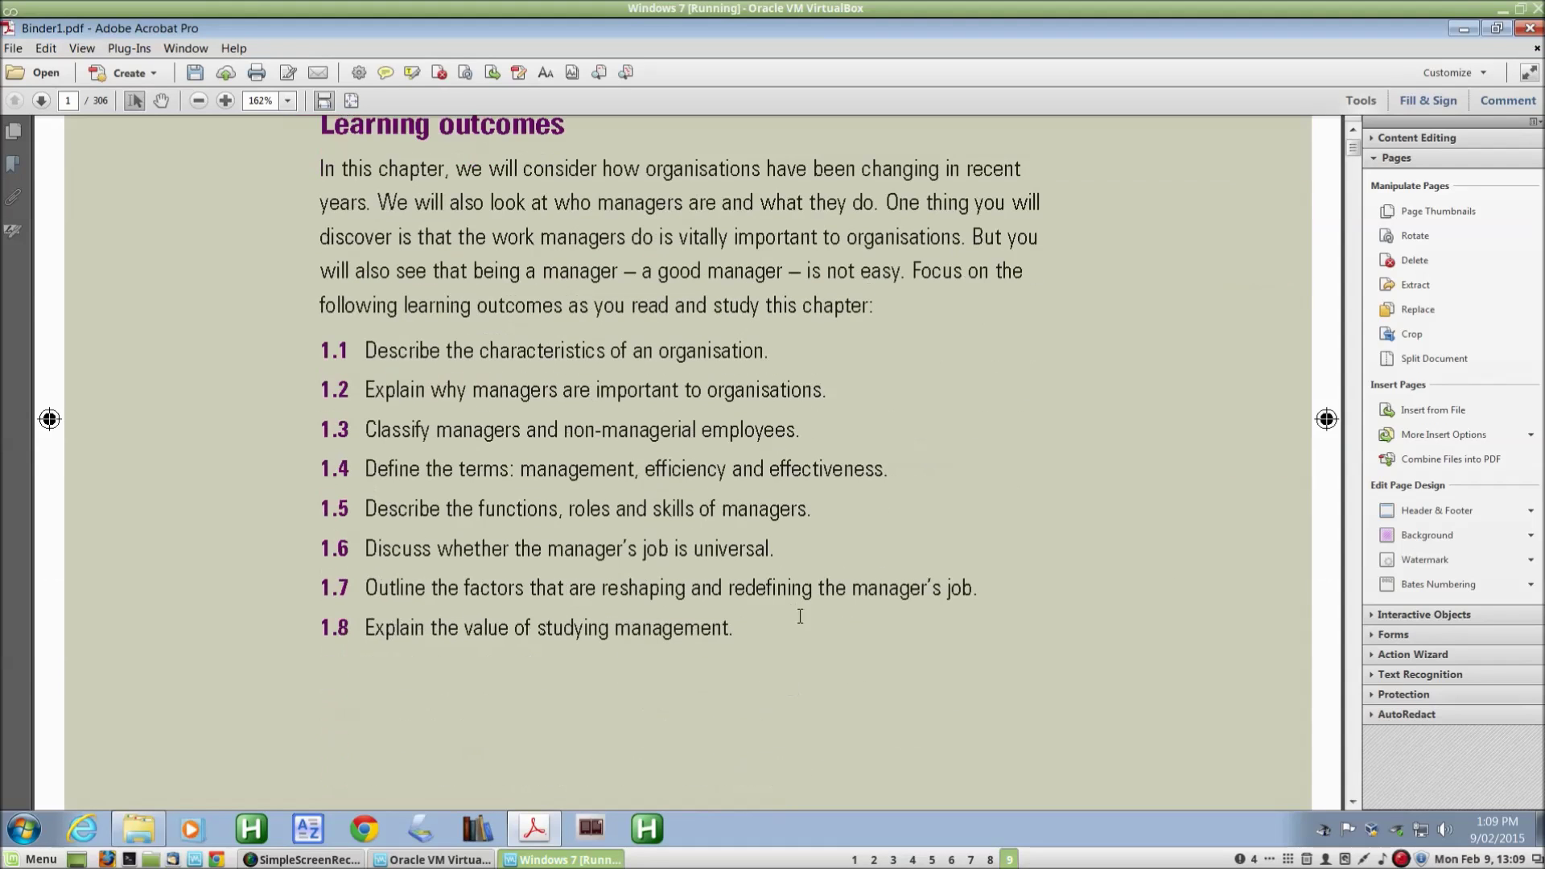
pyautogui.scroll(-1, 719, 427)
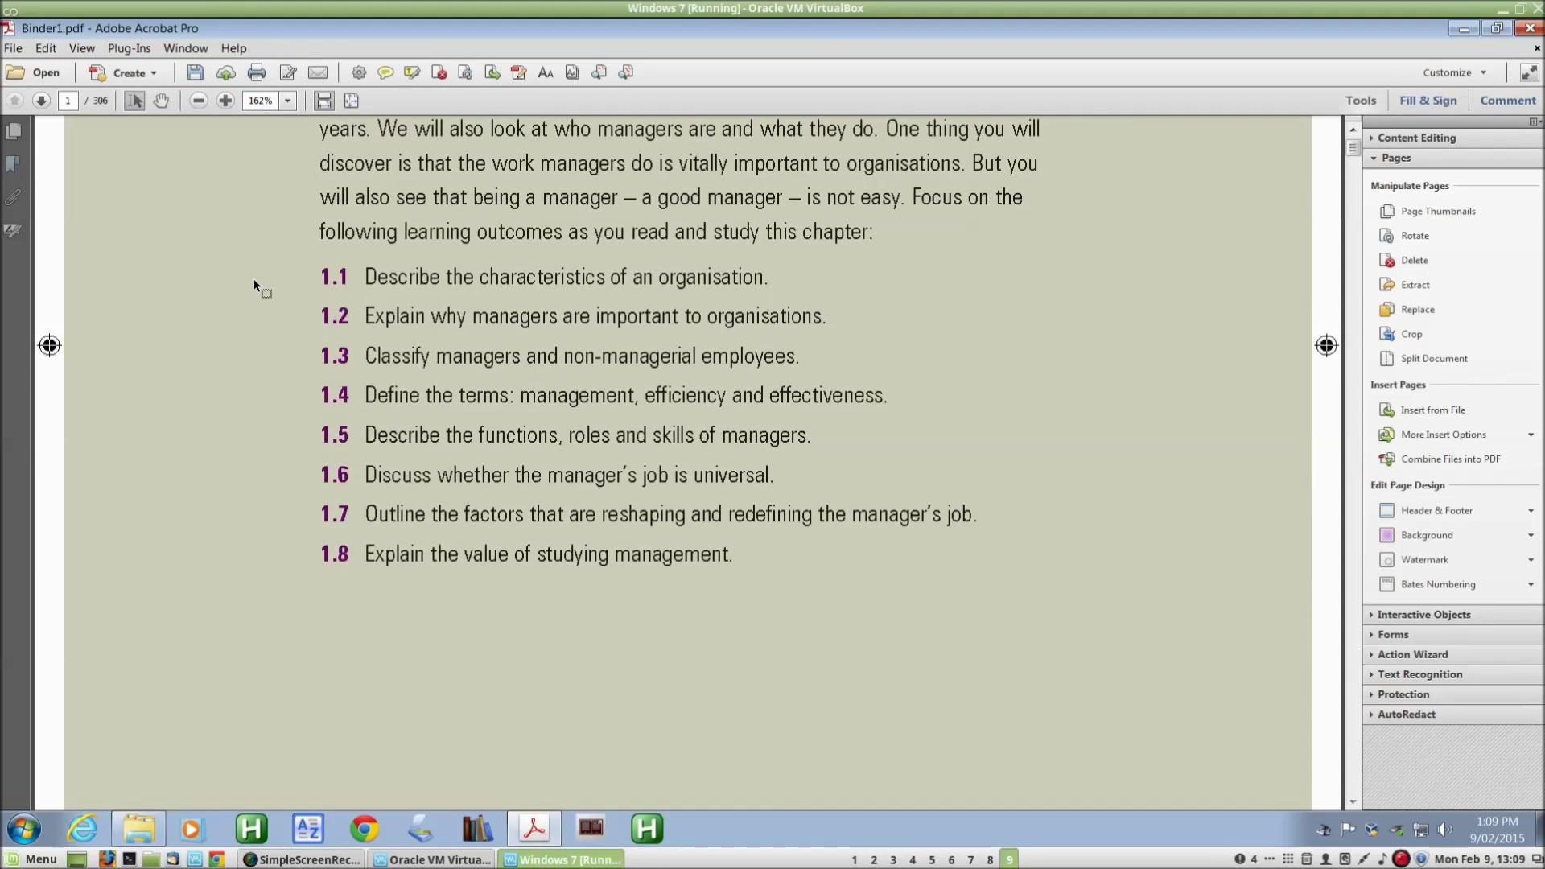
pyautogui.click(12, 165)
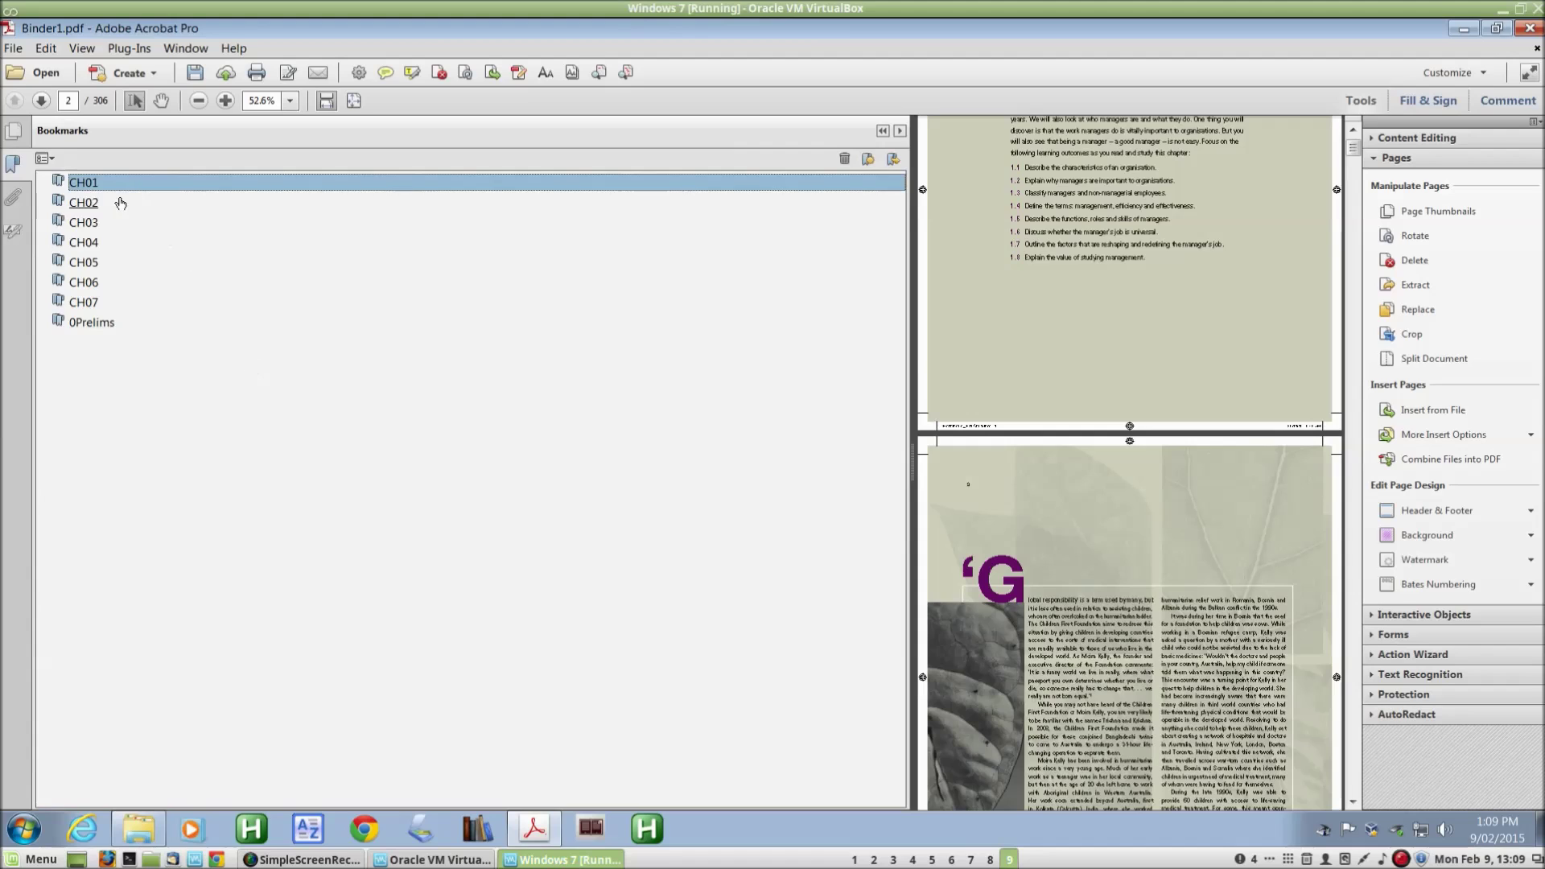
pyautogui.click(119, 203)
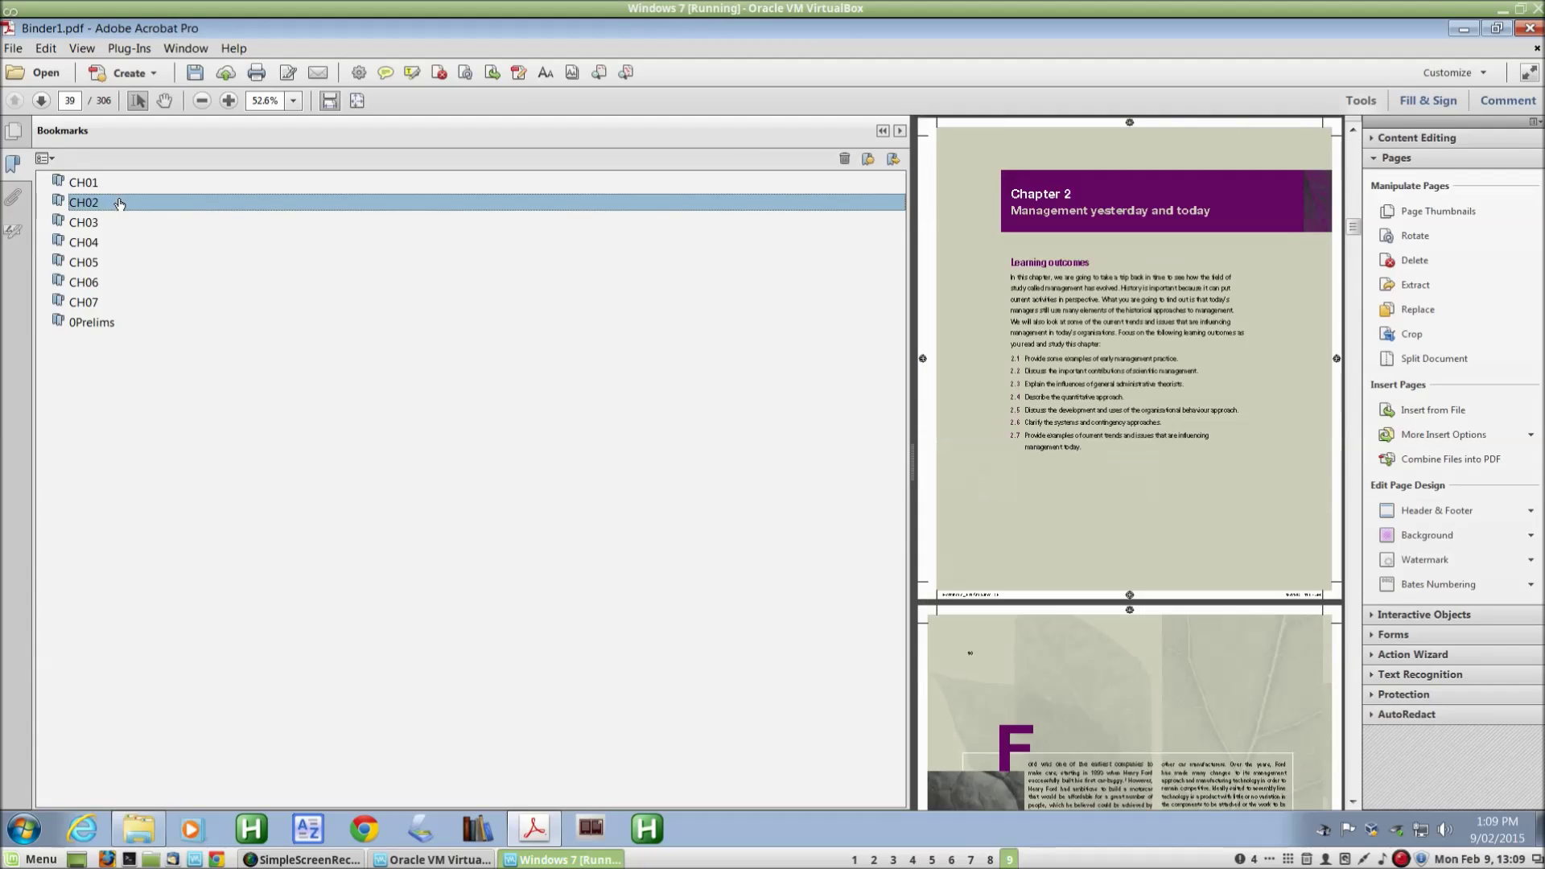
pyautogui.click(86, 223)
pyautogui.click(99, 244)
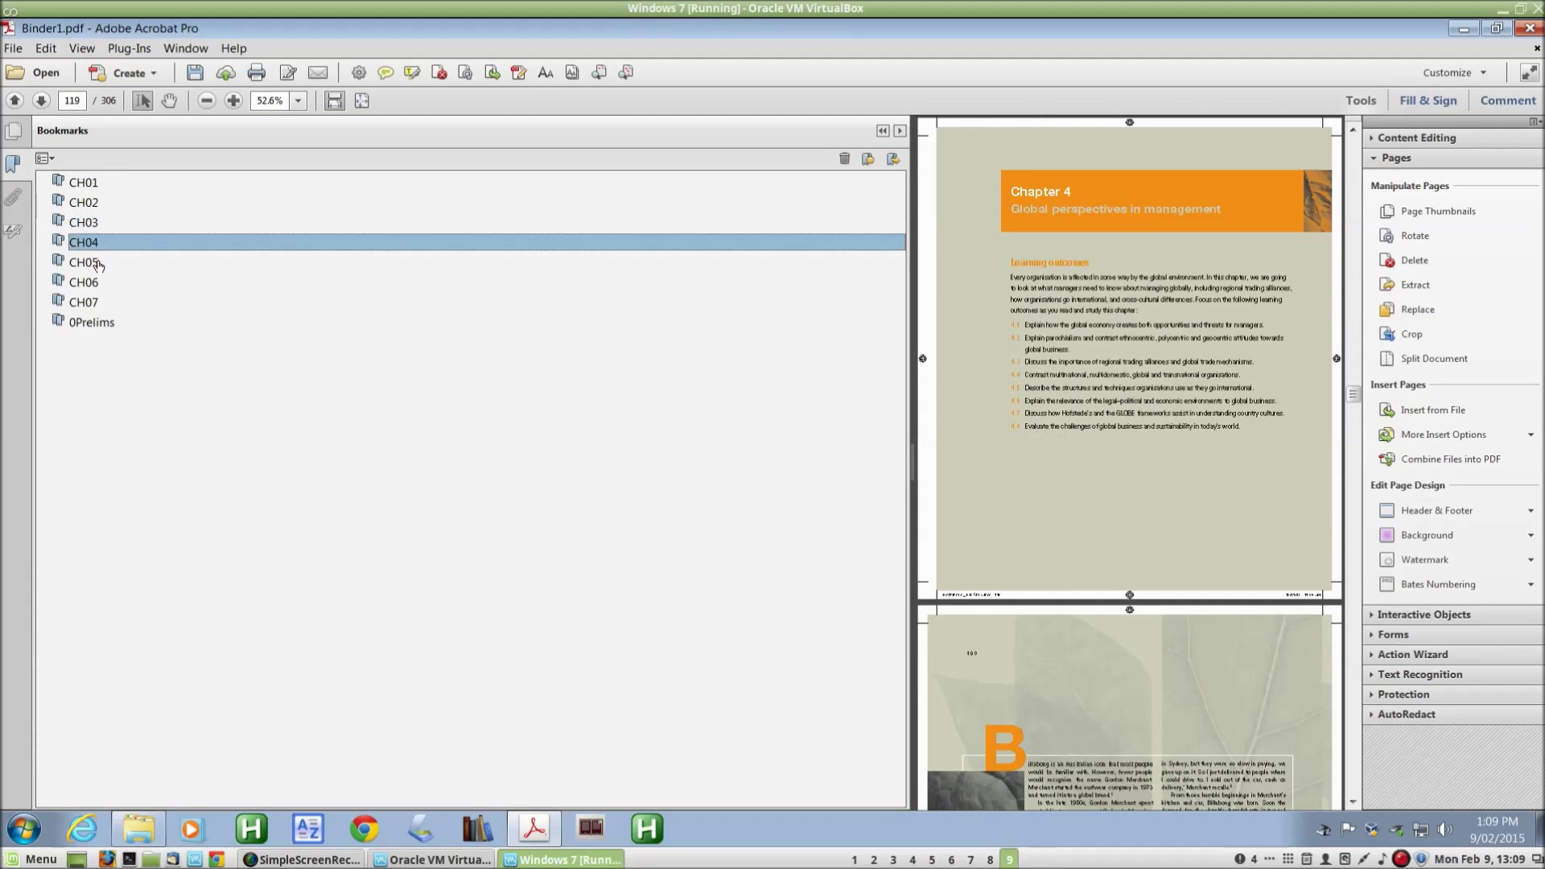
pyautogui.click(86, 263)
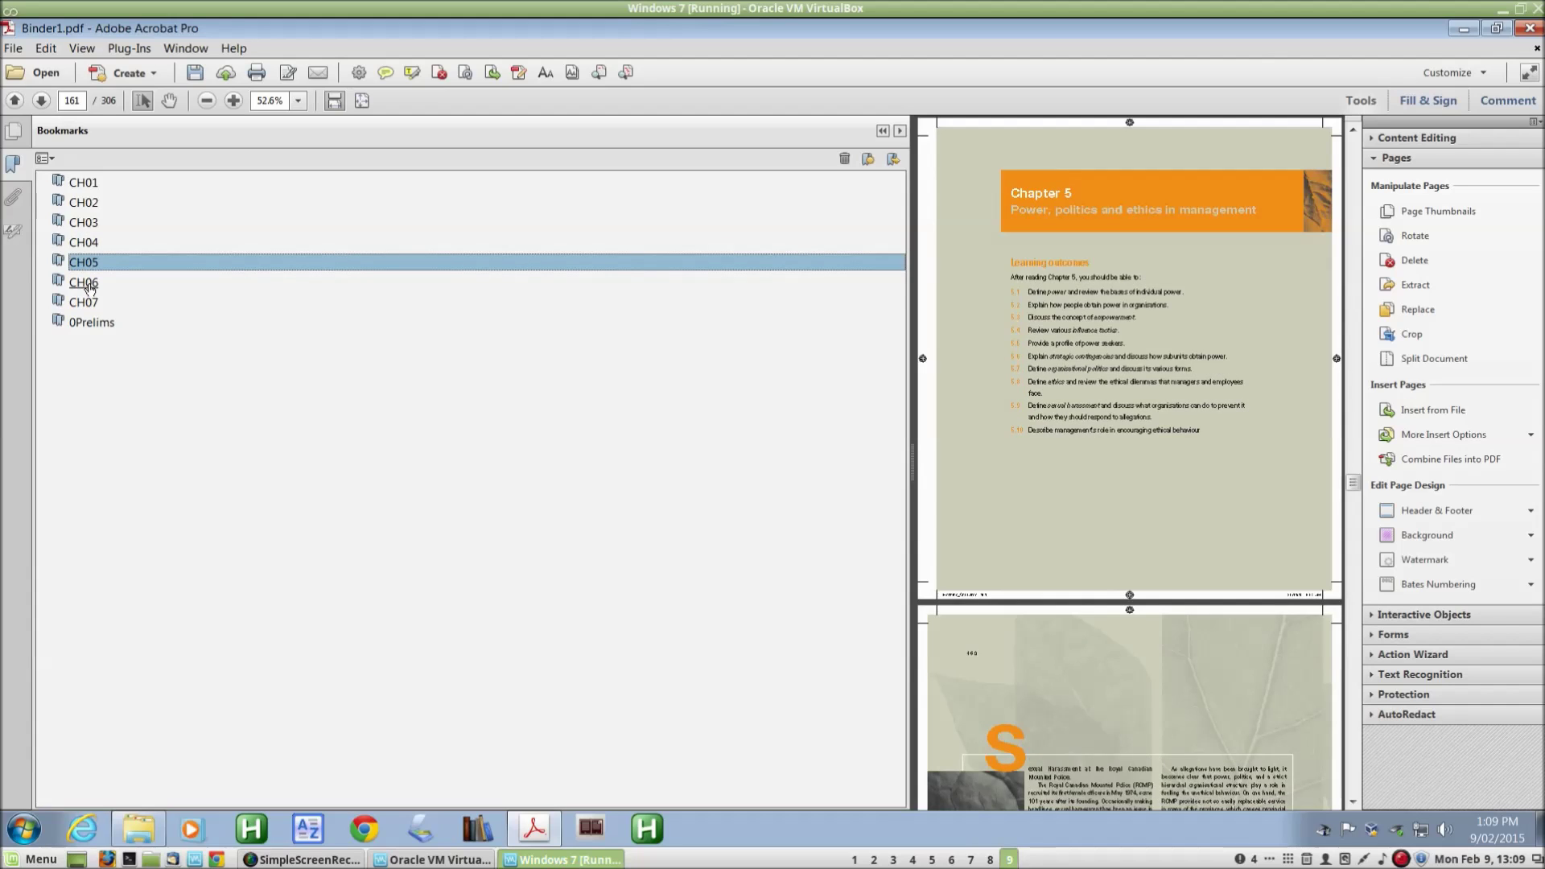
pyautogui.click(88, 284)
pyautogui.click(86, 305)
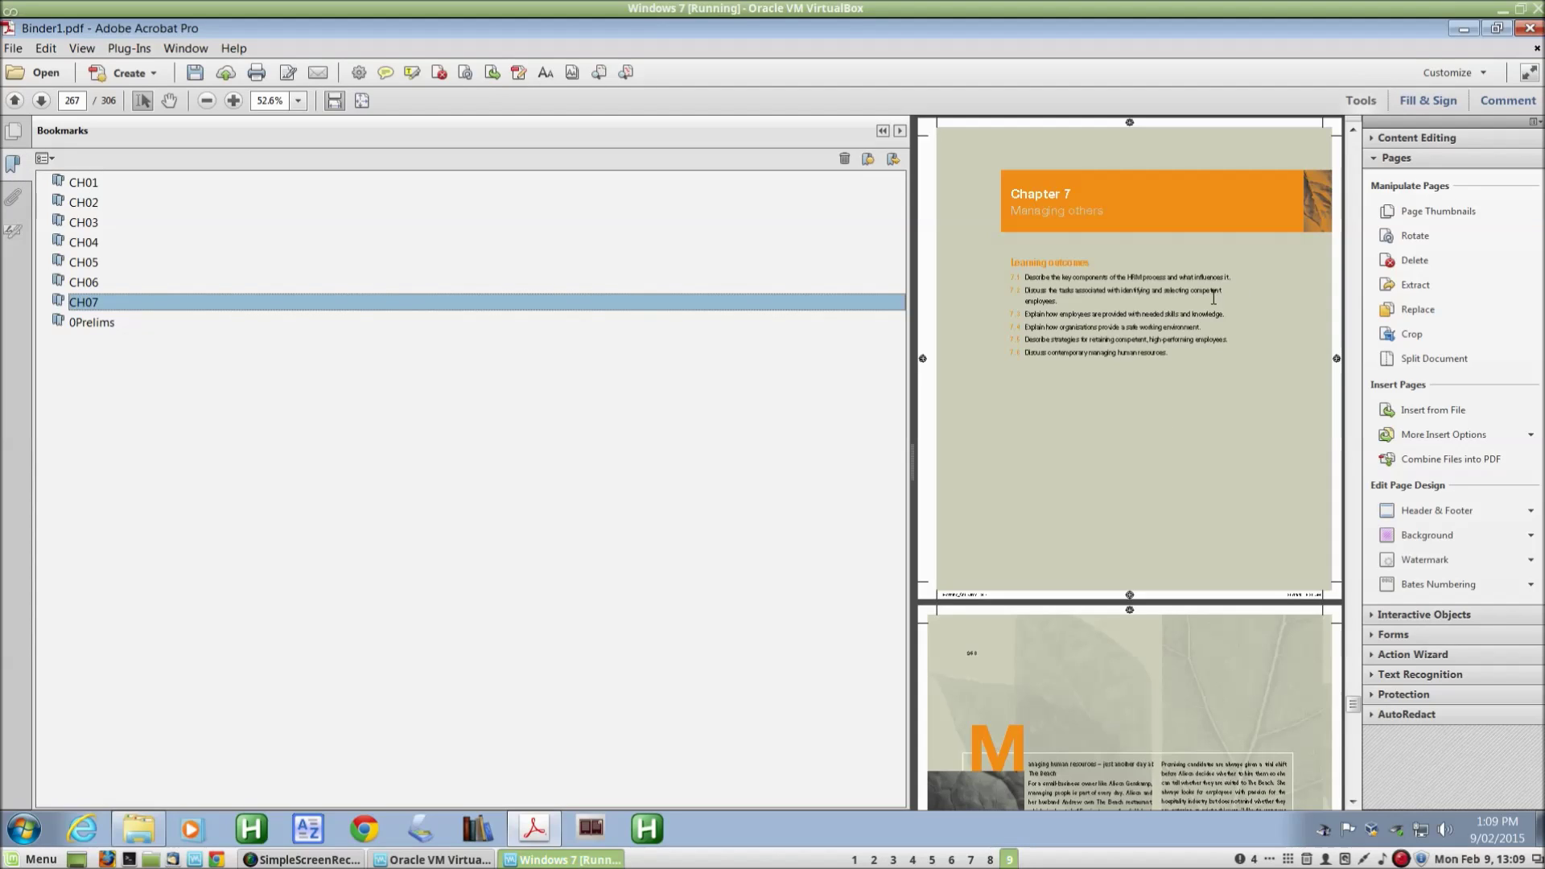
pyautogui.click(194, 73)
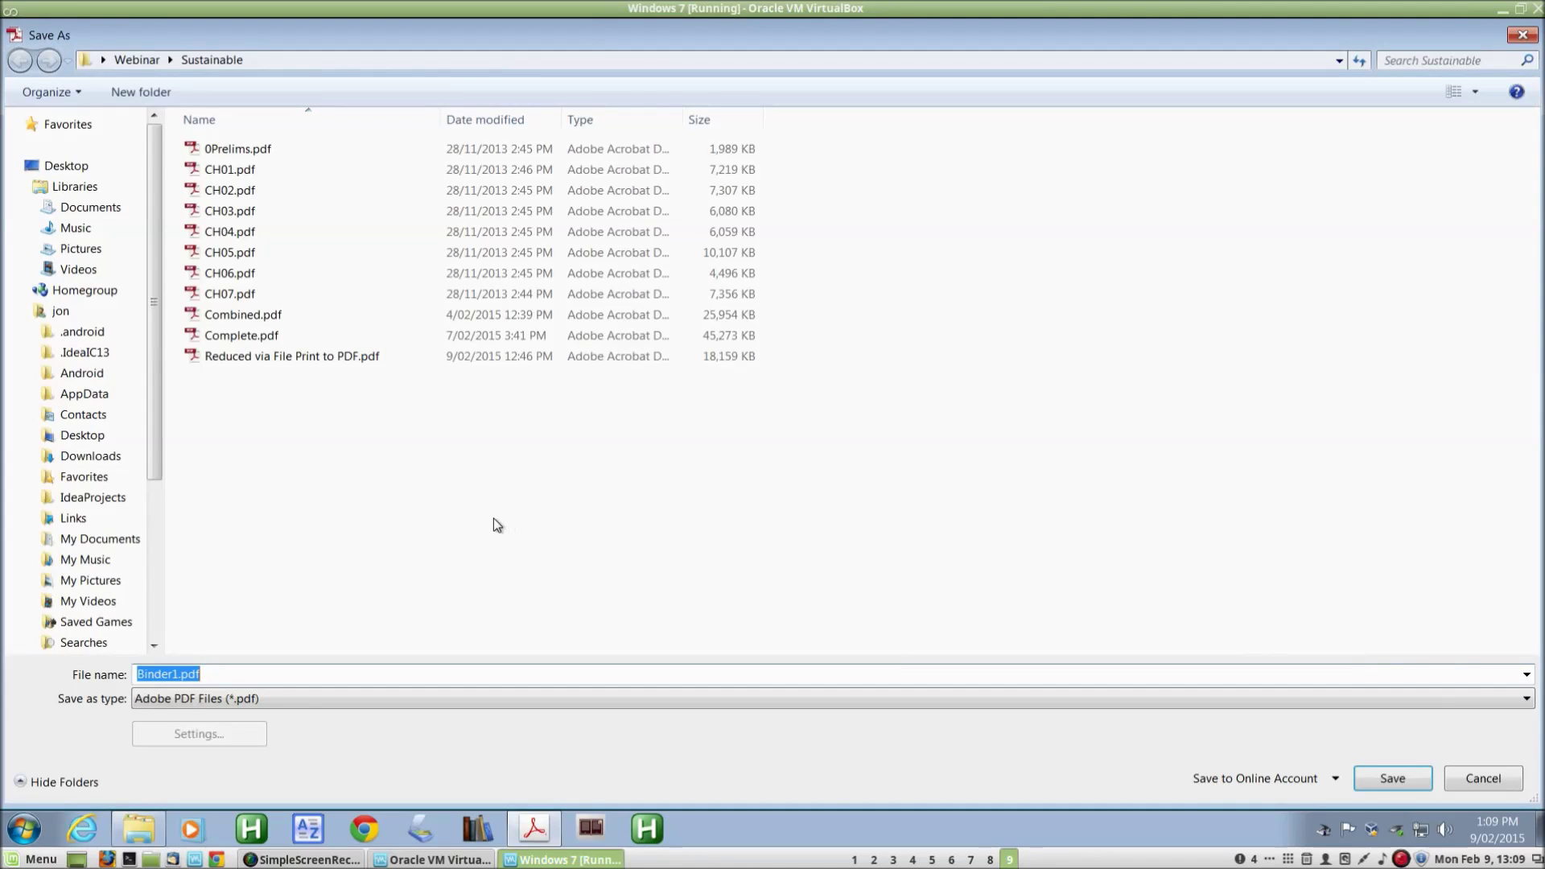
# - Save the combined PDF as 'Combined chapters.pdf' in the Sustainable folder
pyautogui.click(178, 674)
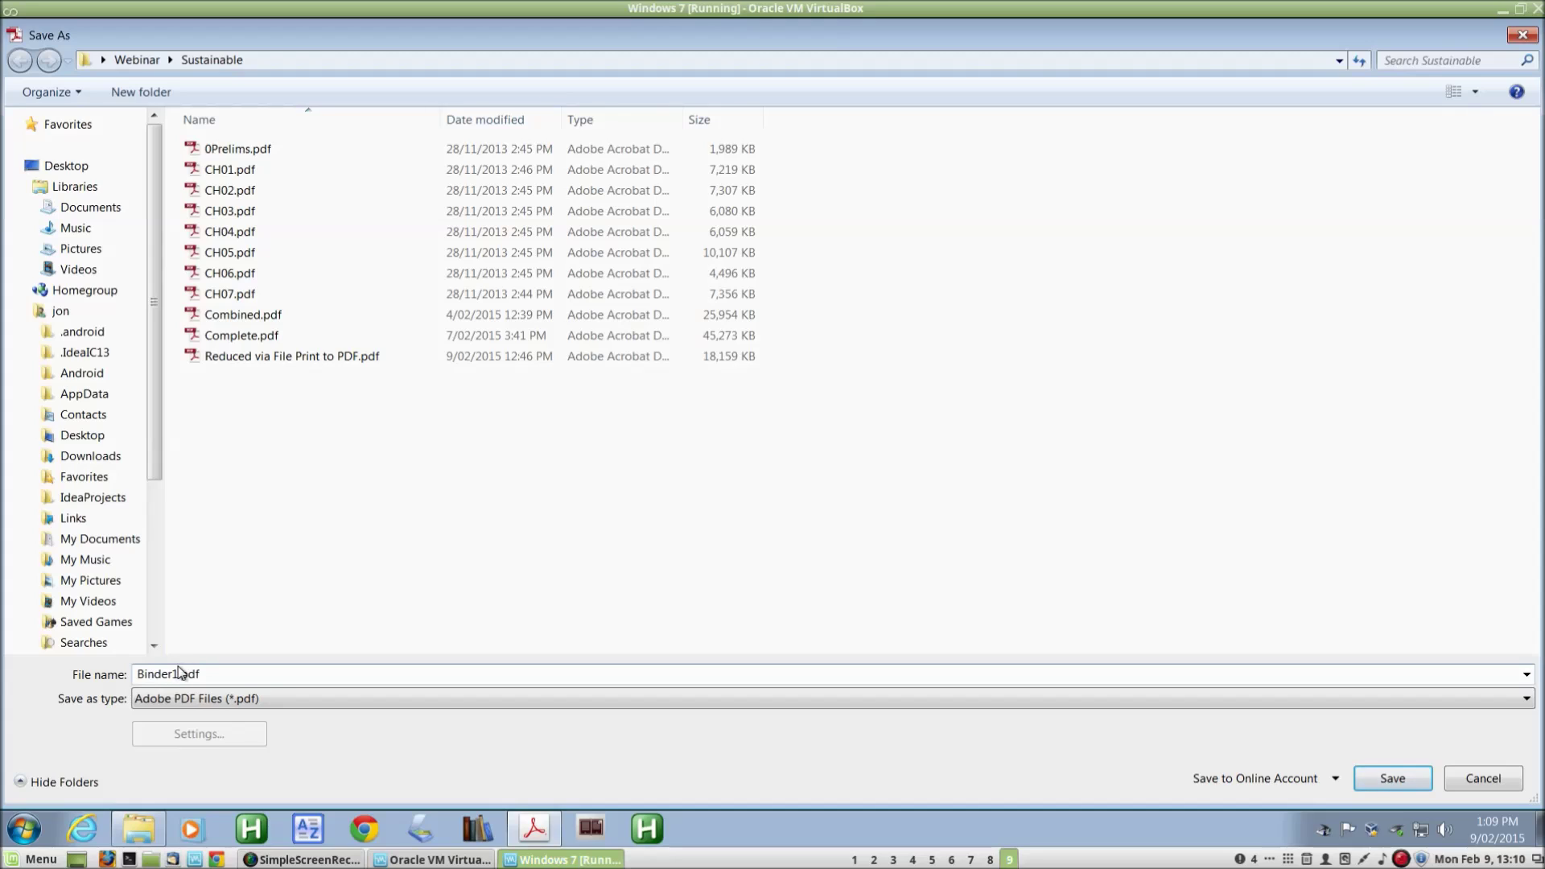
pyautogui.moveTo(178, 674); pyautogui.dragTo(139, 673)
pyautogui.write('Combined chapters')
pyautogui.press('Return')
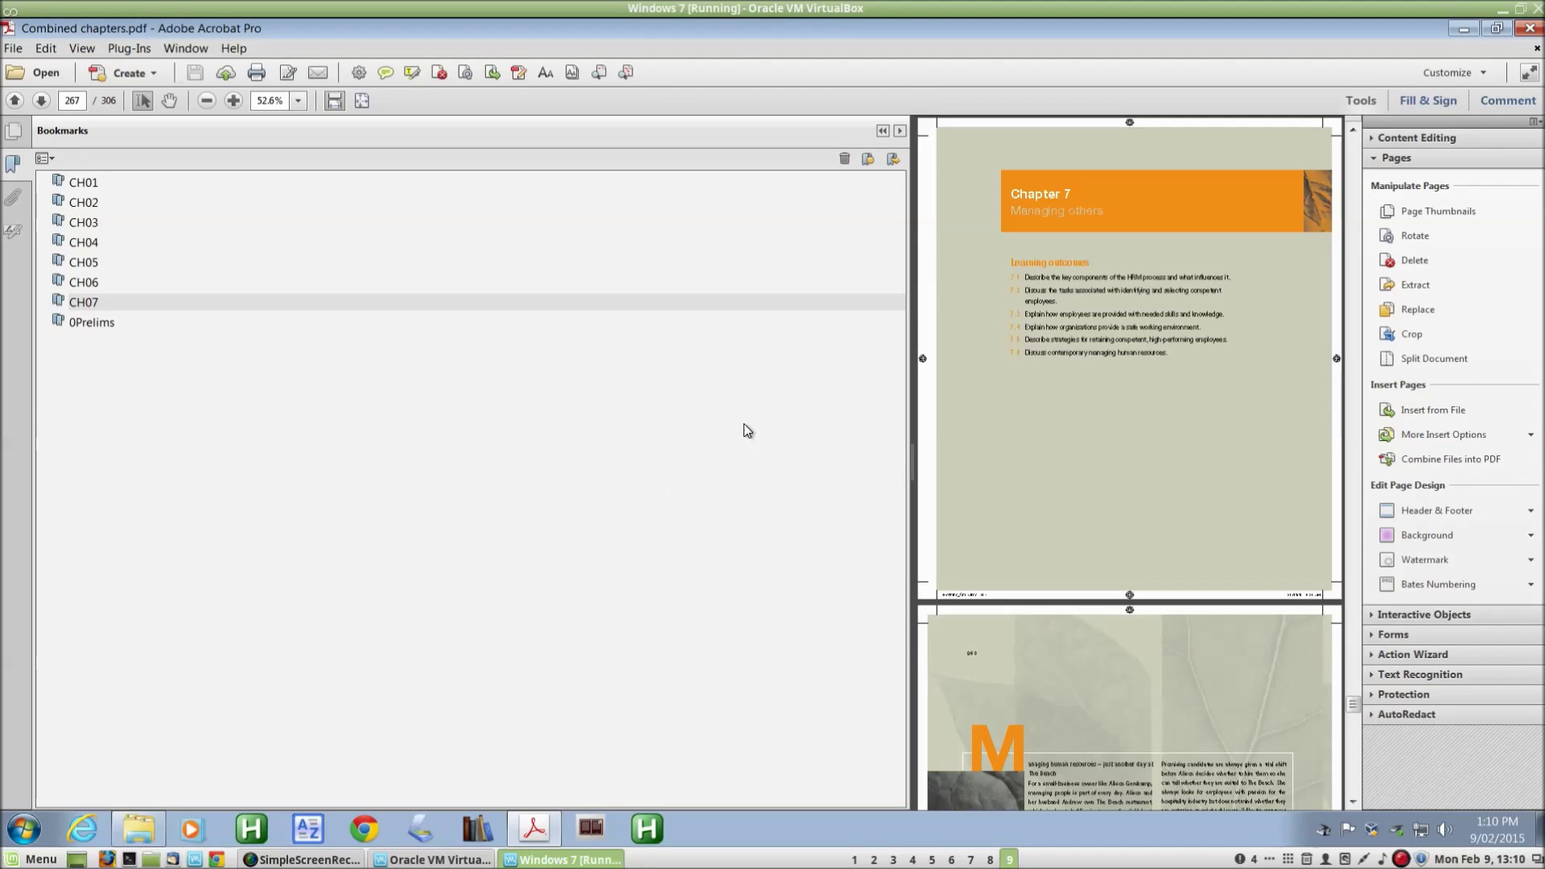
# - Exit Acrobat, returning to the Webinar folder in Windows Explorer
pyautogui.click(1531, 31)
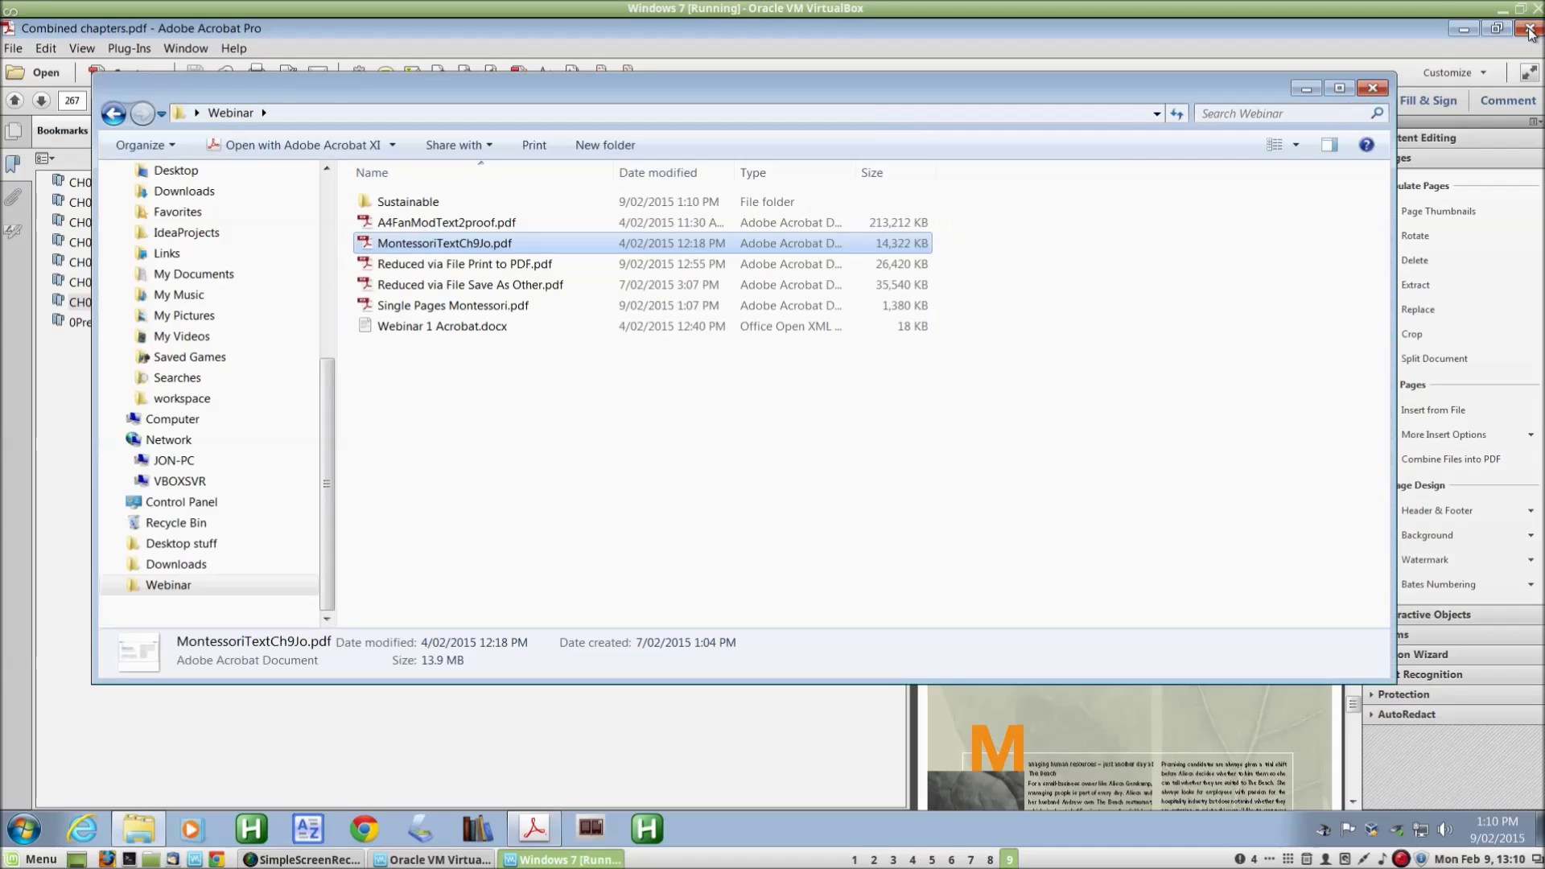